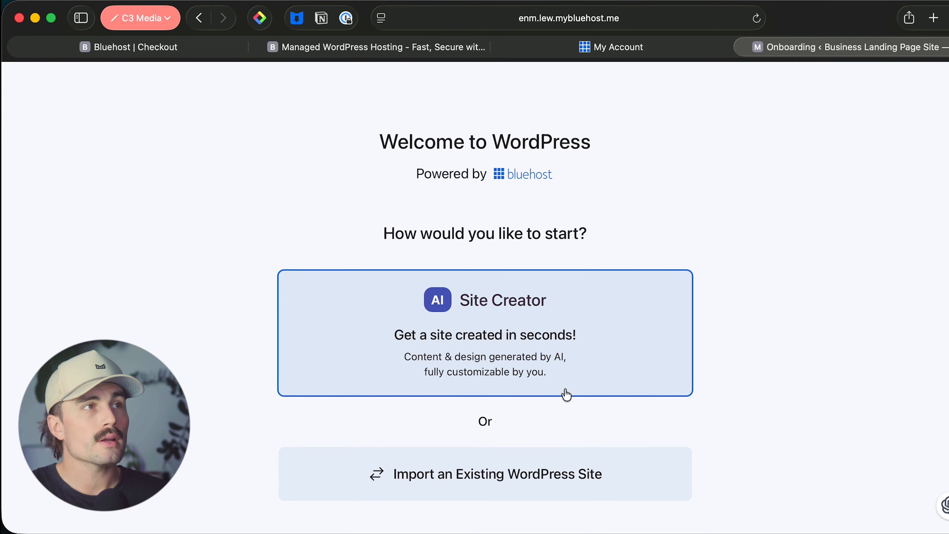
Step: Close the site migration tool page and return to the WordPress admin home of the Business Landing Page Site
scroll(557, 399, "down", 2)
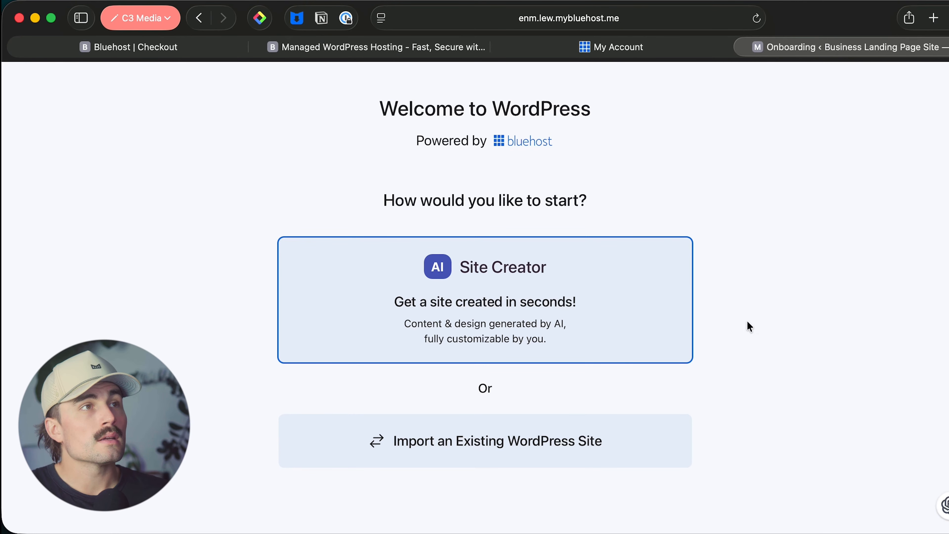
scroll(788, 283, "up", 2)
left_click(555, 46)
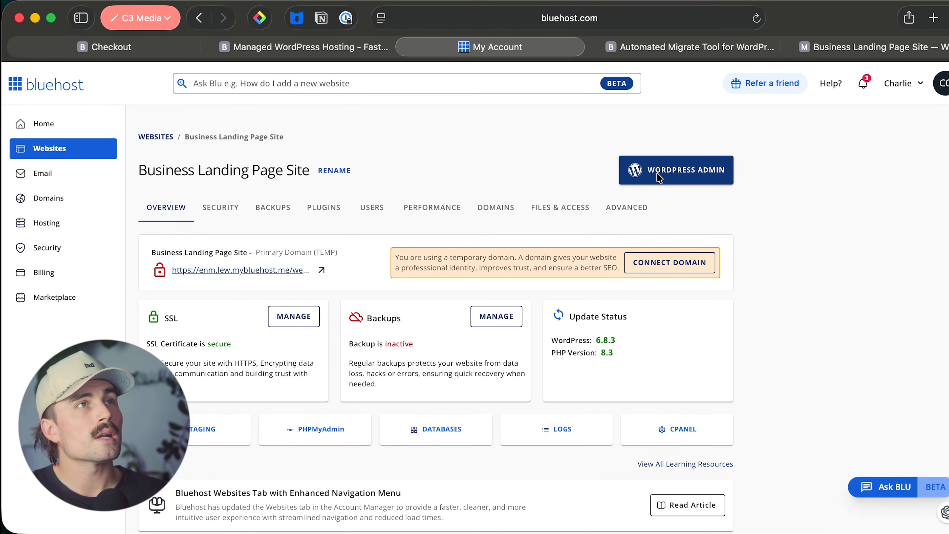
left_click(855, 47)
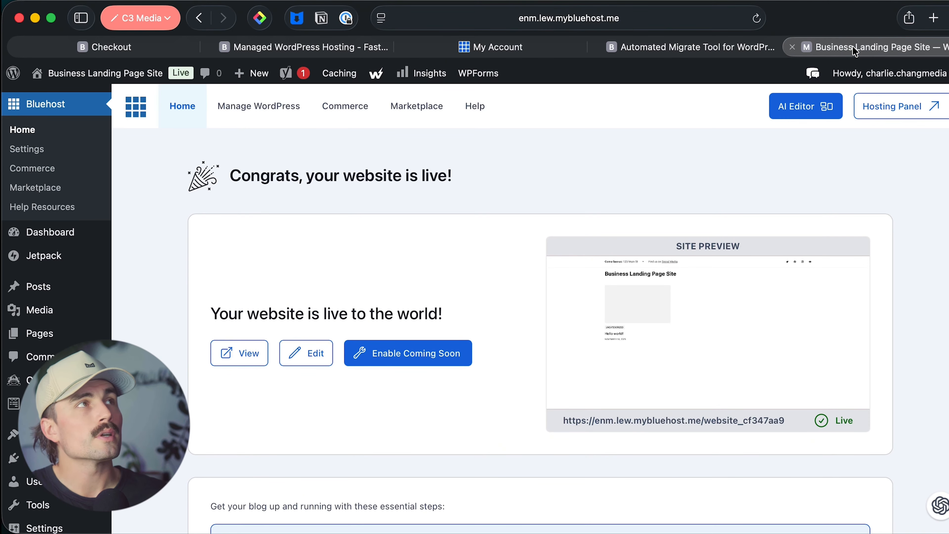
left_click(766, 48)
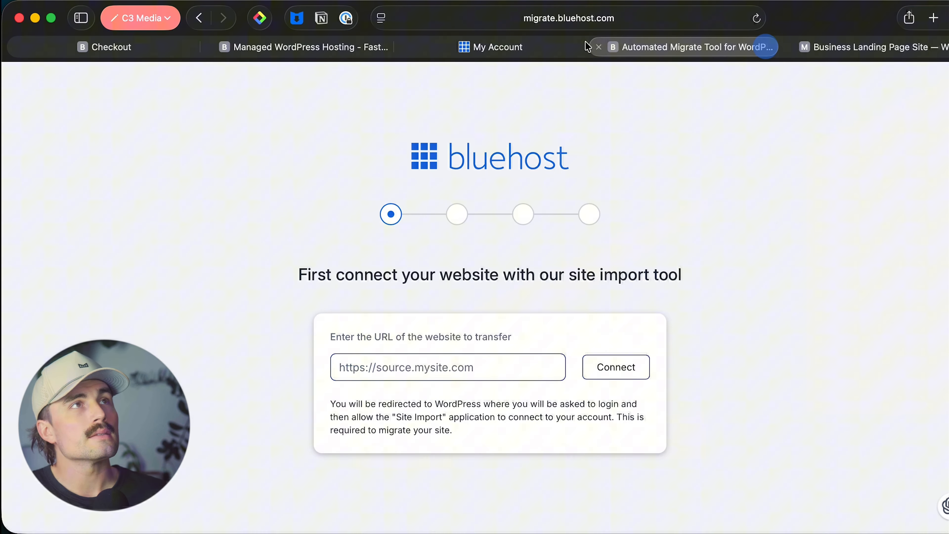
left_click(599, 48)
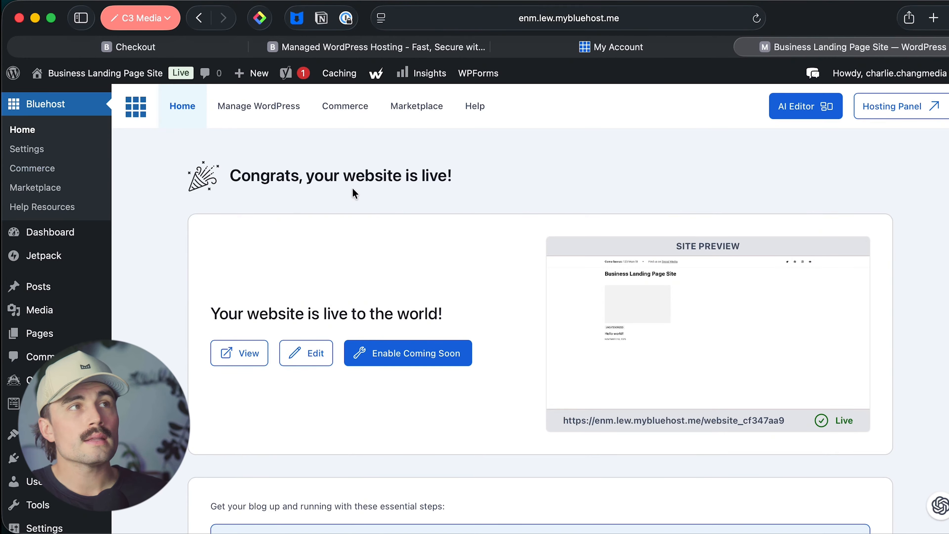
Step: Search the WordPress theme directory for blocksy, and install and activate the Blocksy theme
scroll(365, 182, "down", 1)
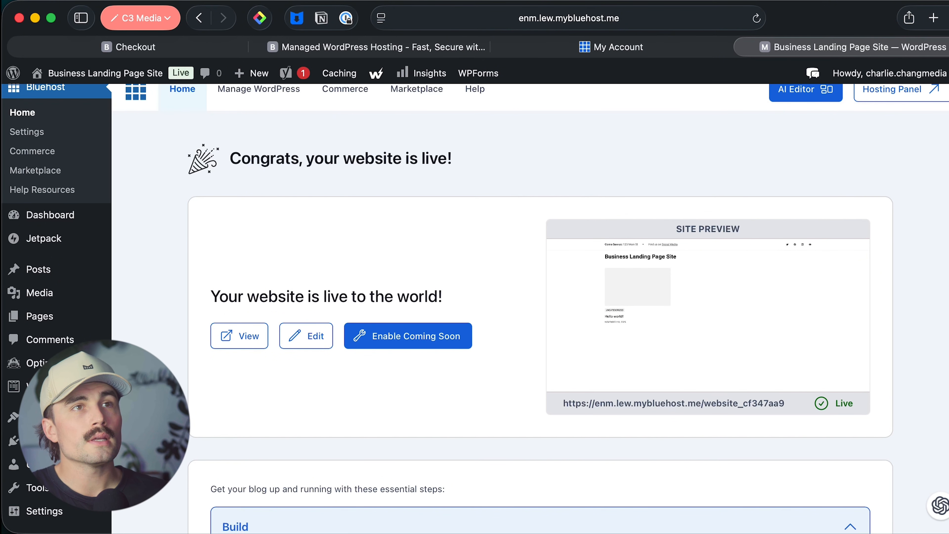
mouse_move(56, 417)
left_click(180, 435)
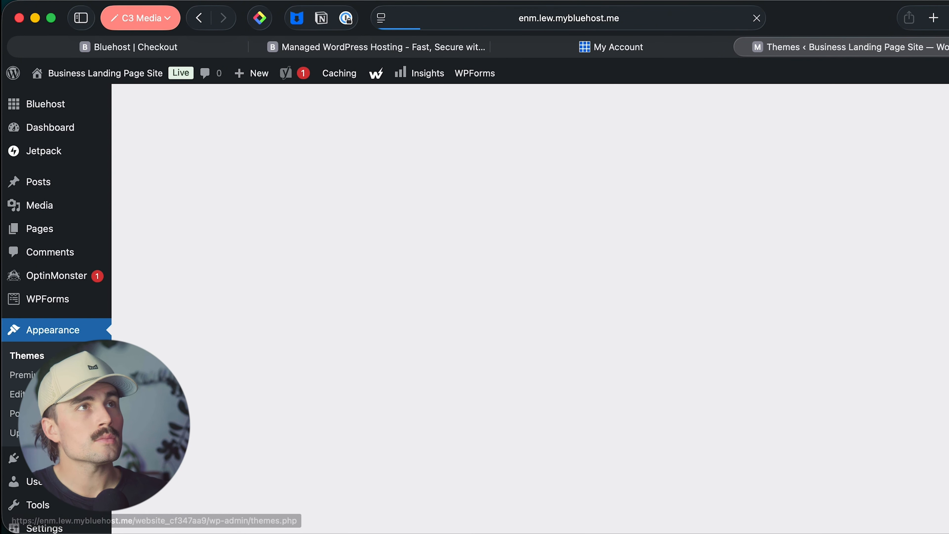
left_click(371, 116)
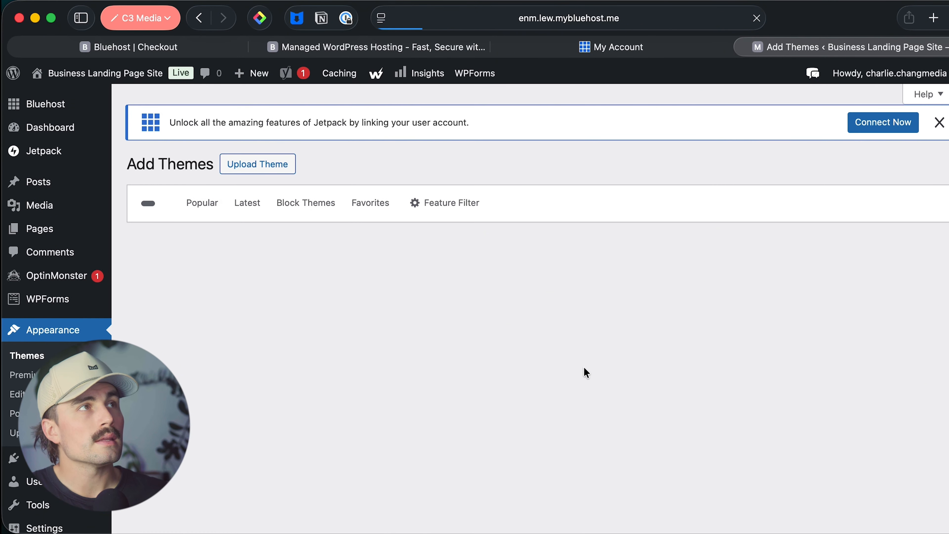
left_click(807, 205)
type("blocksy")
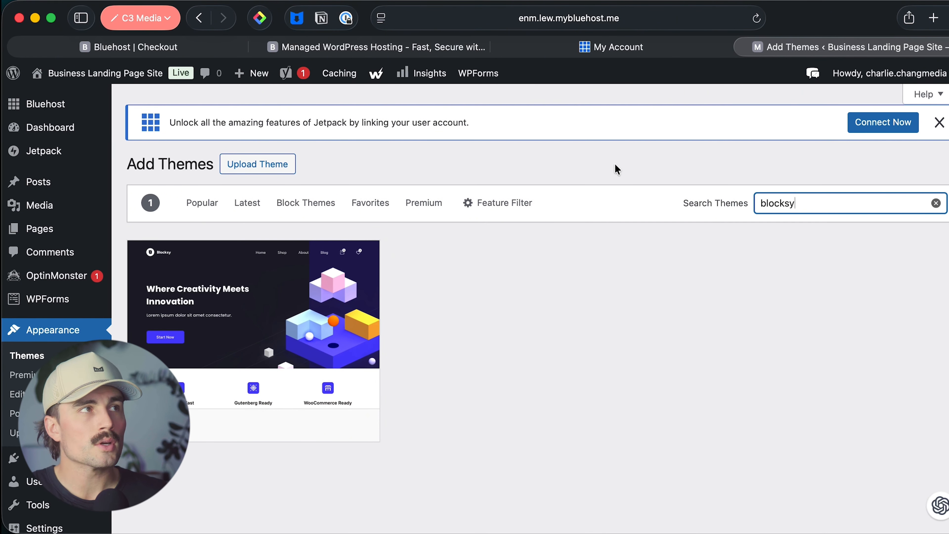
left_click(293, 424)
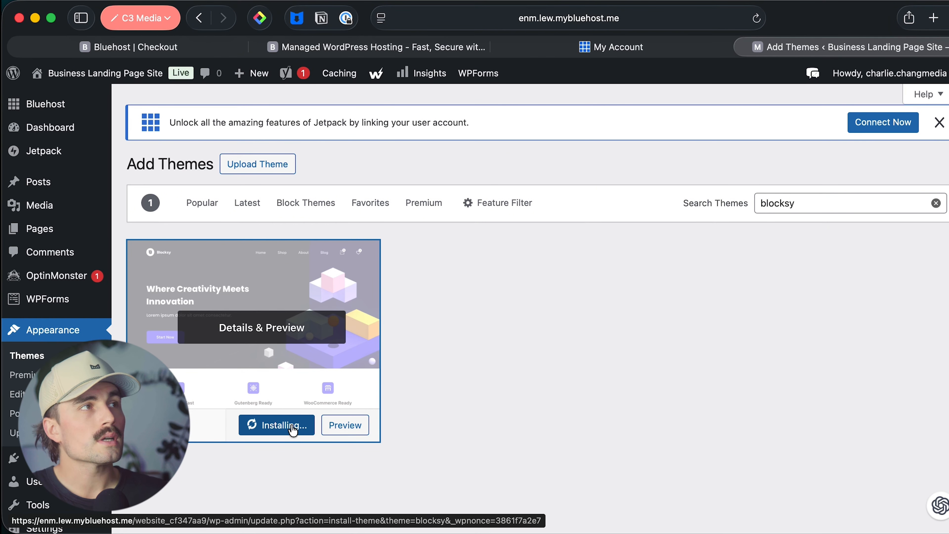
left_click(274, 426)
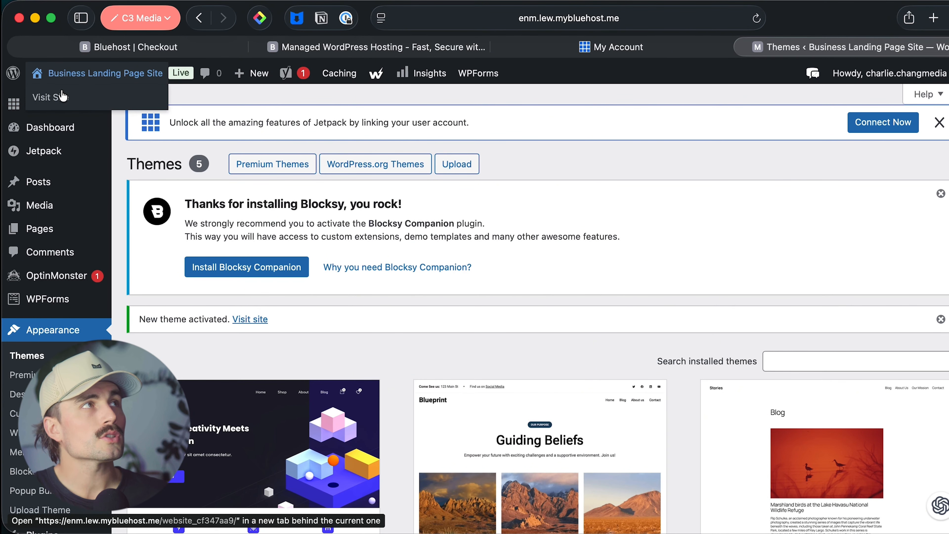
Step: View the live site in a separate browser tab to check the activated theme, and return to the Themes page
left_click(59, 98, "super")
left_click(872, 47)
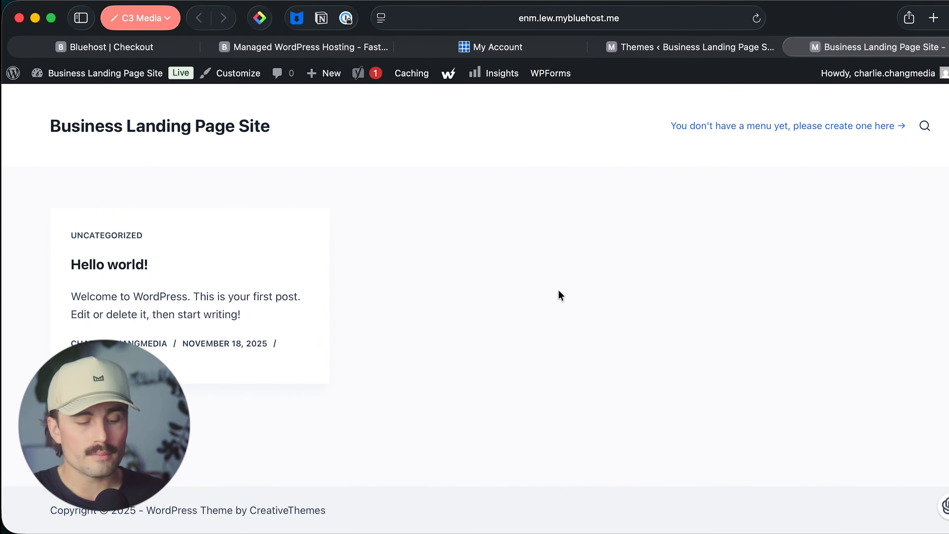
key("ctrl+shift+Tab")
Step: Install the recommended Blocksy Companion plugin from the notice on the Themes page
scroll(400, 337, "down", 2)
scroll(394, 336, "up", 1)
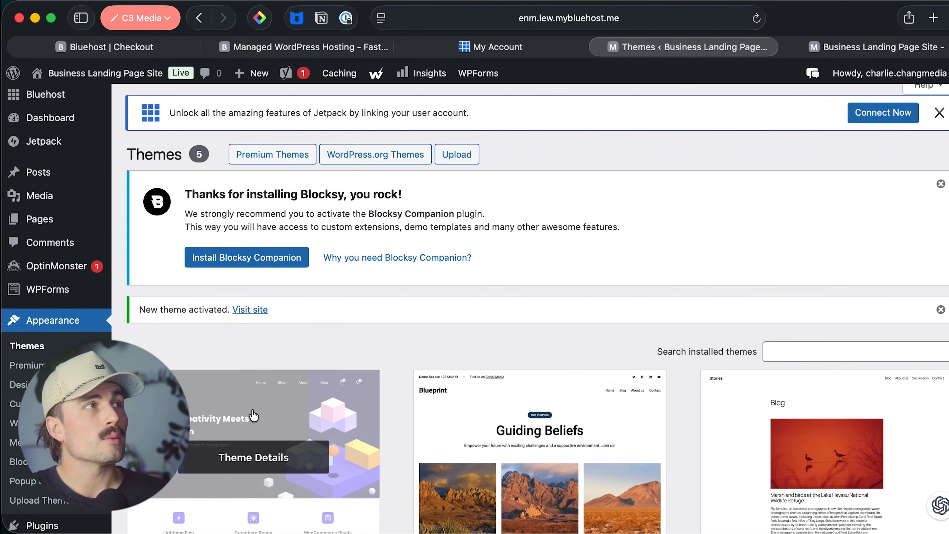
scroll(428, 312, "up", 1)
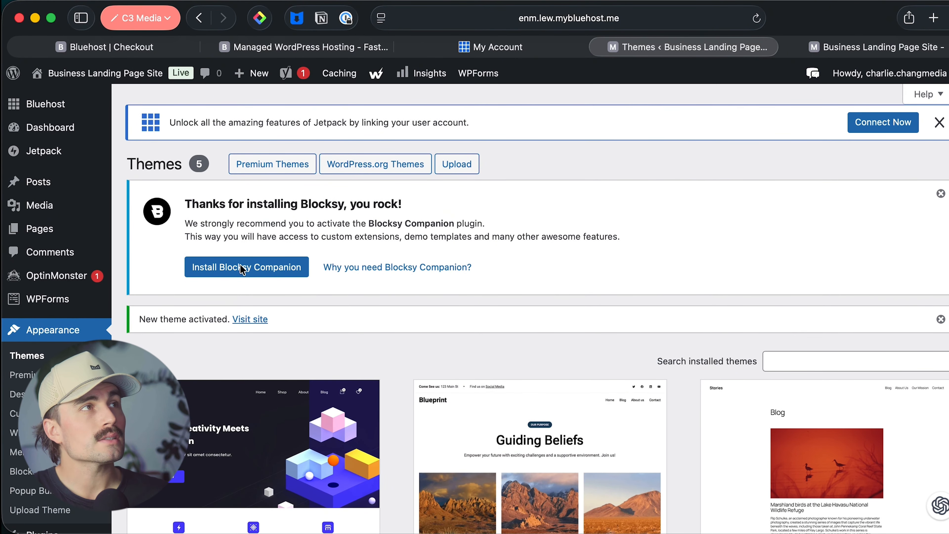
left_click(246, 274)
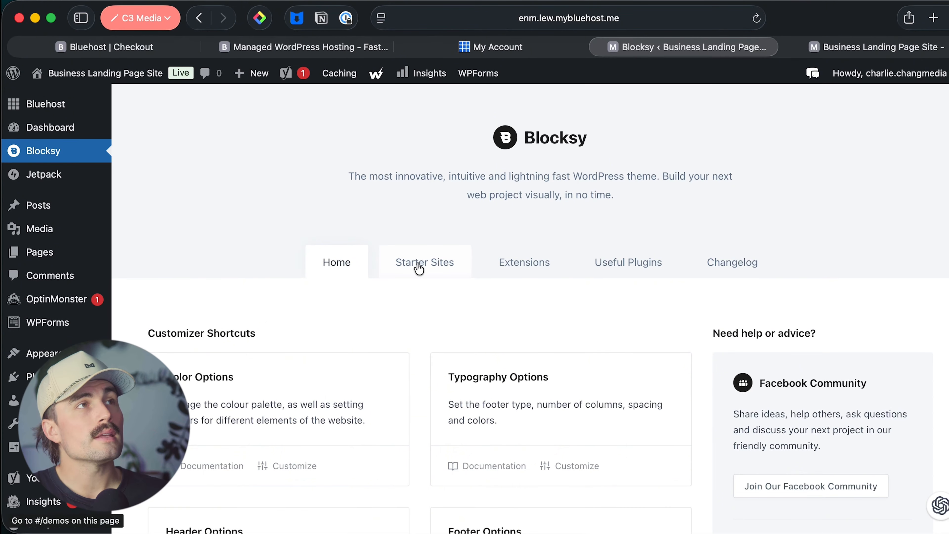
Step: Filter Blocksy's starter sites by the Free plan and the Business category
left_click(426, 267)
scroll(425, 266, "down", 2)
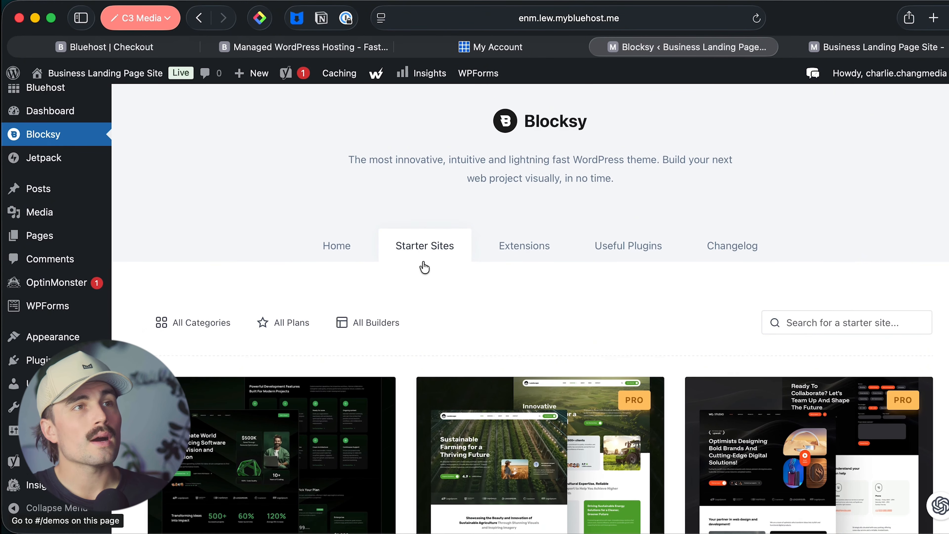
scroll(425, 266, "down", 4)
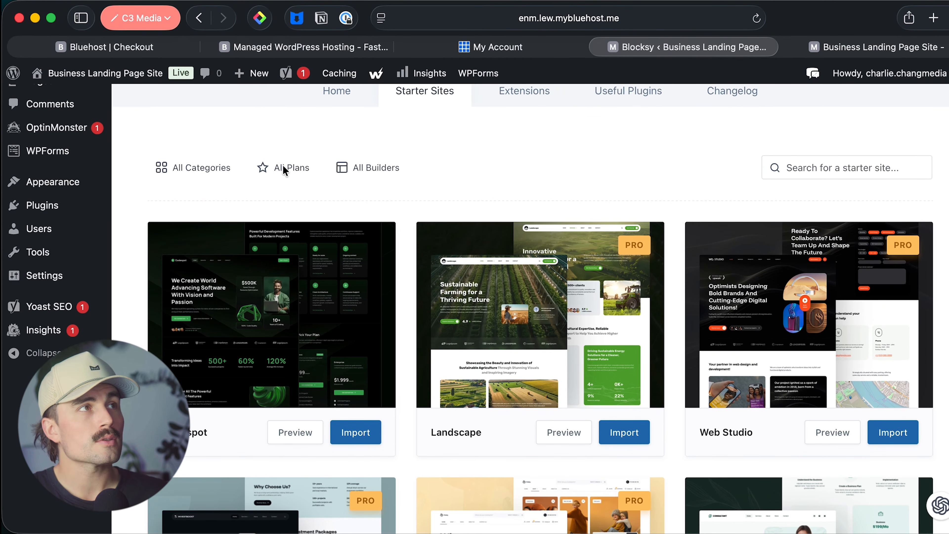
left_click(281, 179)
left_click(275, 236)
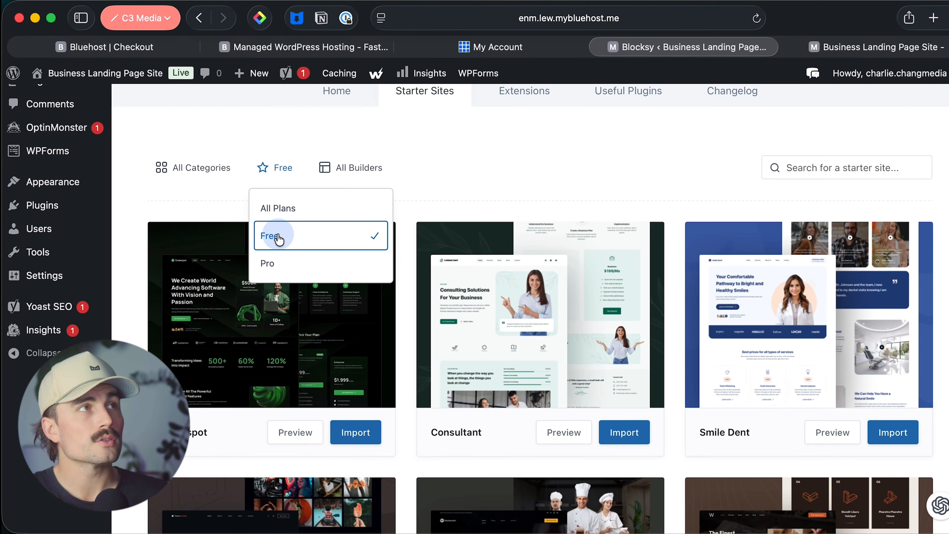
left_click(502, 117)
left_click(223, 164)
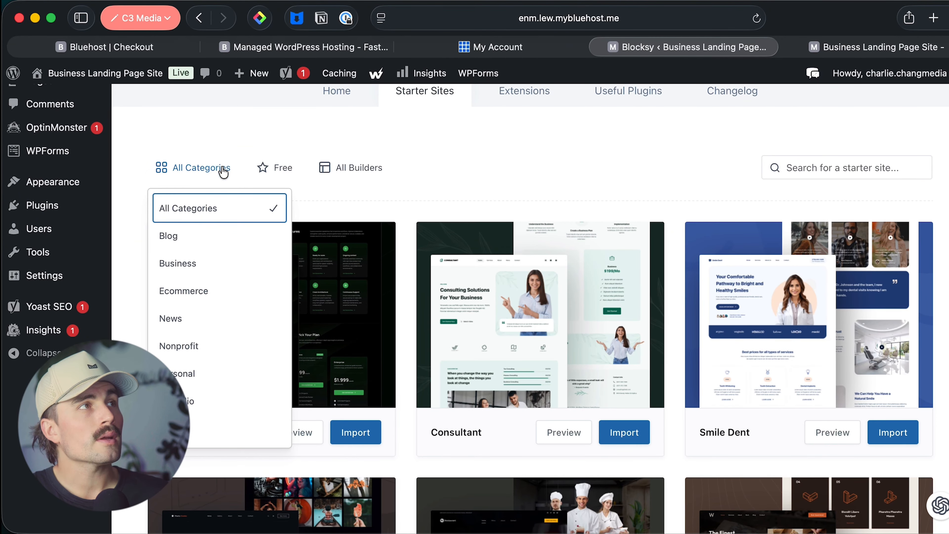
left_click(197, 266)
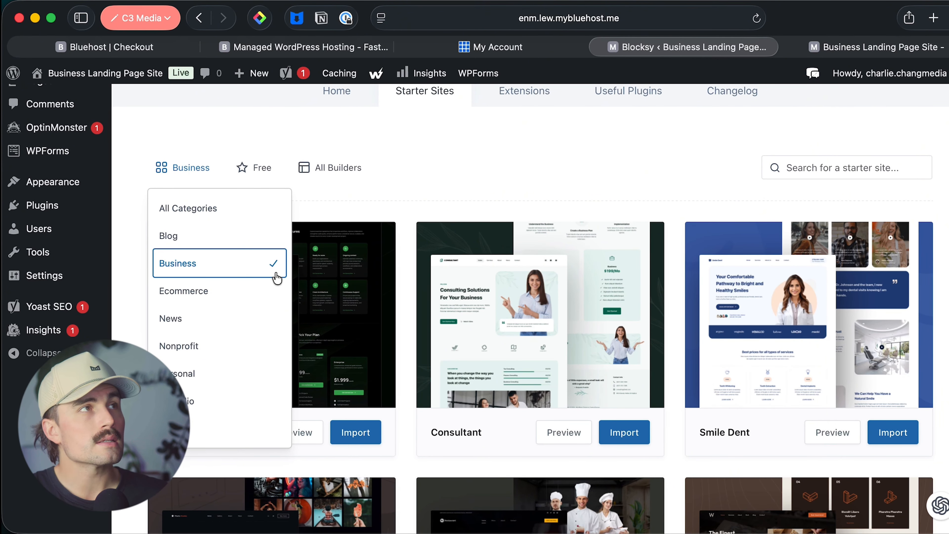
left_click(502, 161)
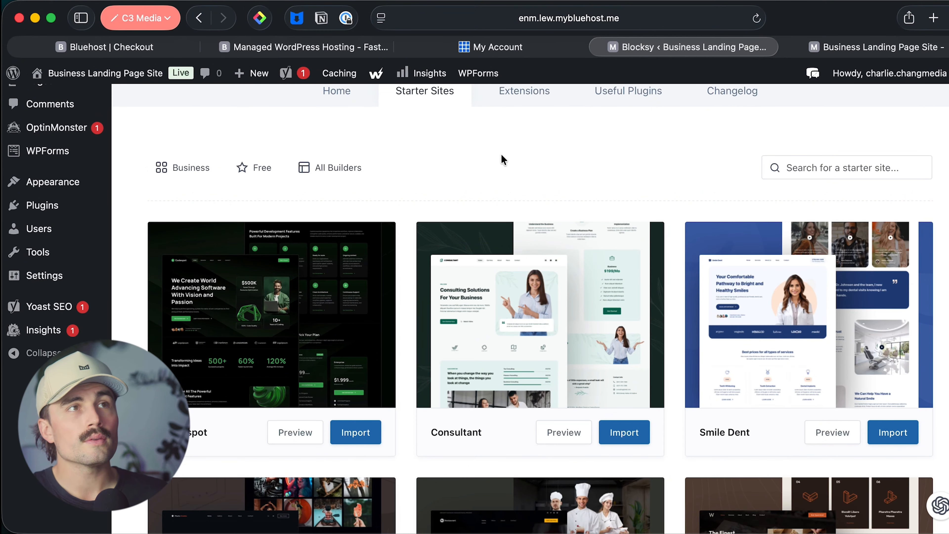
Step: Look through the whole list of free business starter sites to compare the available templates
scroll(502, 160, "down", 4)
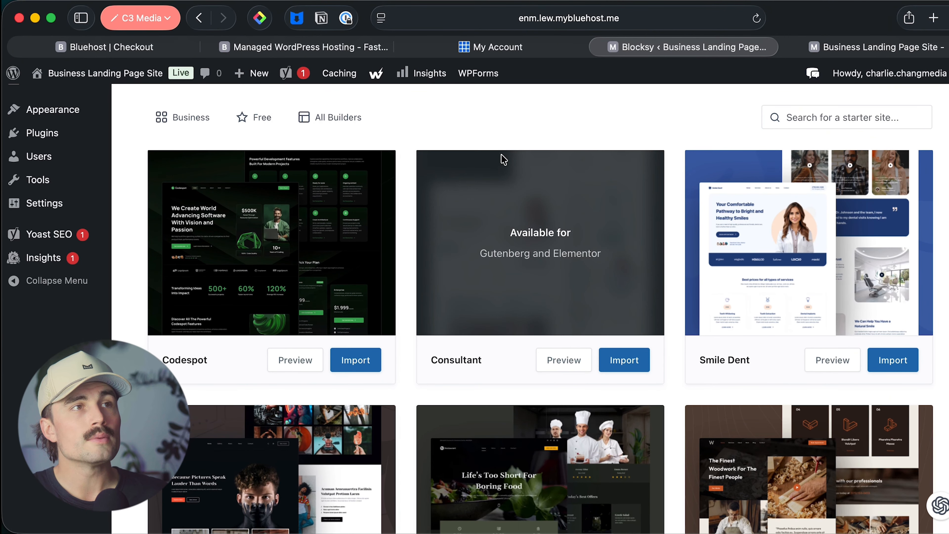
scroll(262, 411, "down", 5)
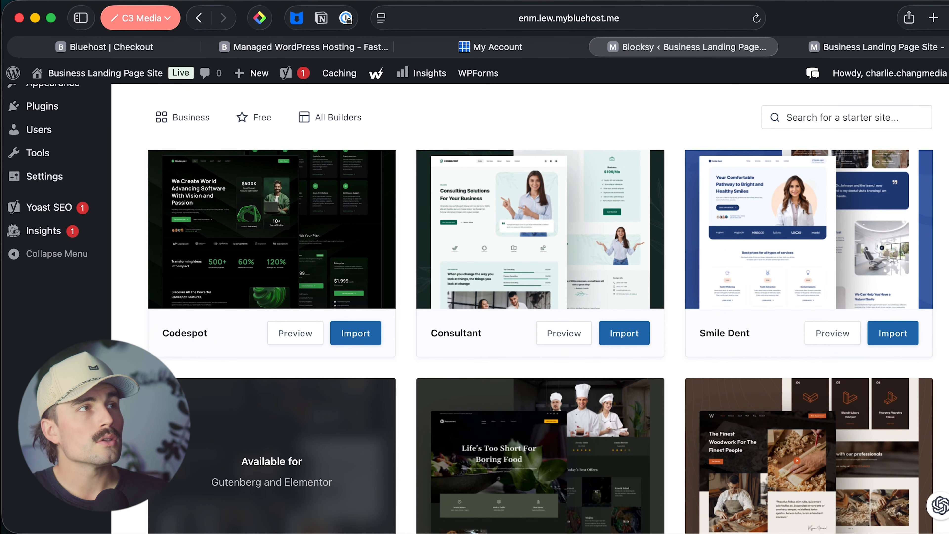
scroll(523, 310, "down", 10)
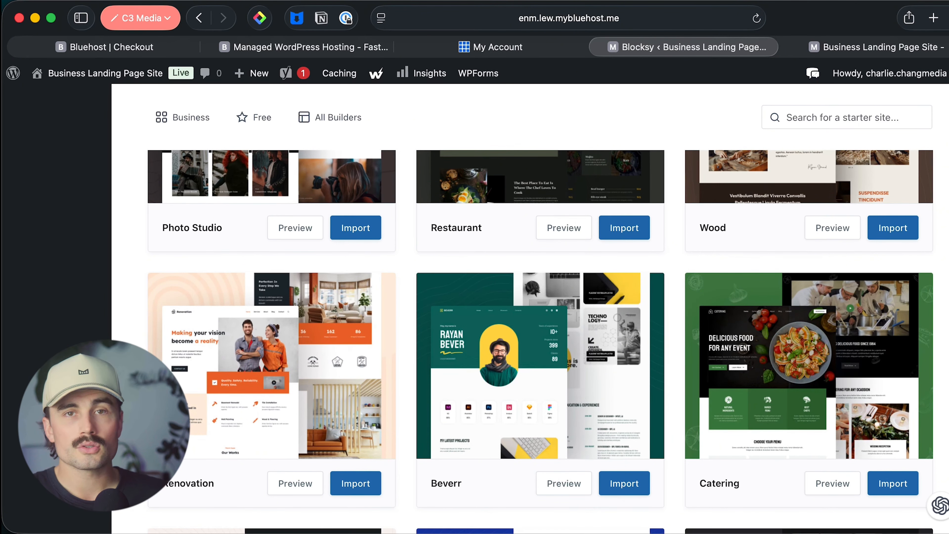
scroll(541, 342, "down", 3)
scroll(541, 342, "down", 10)
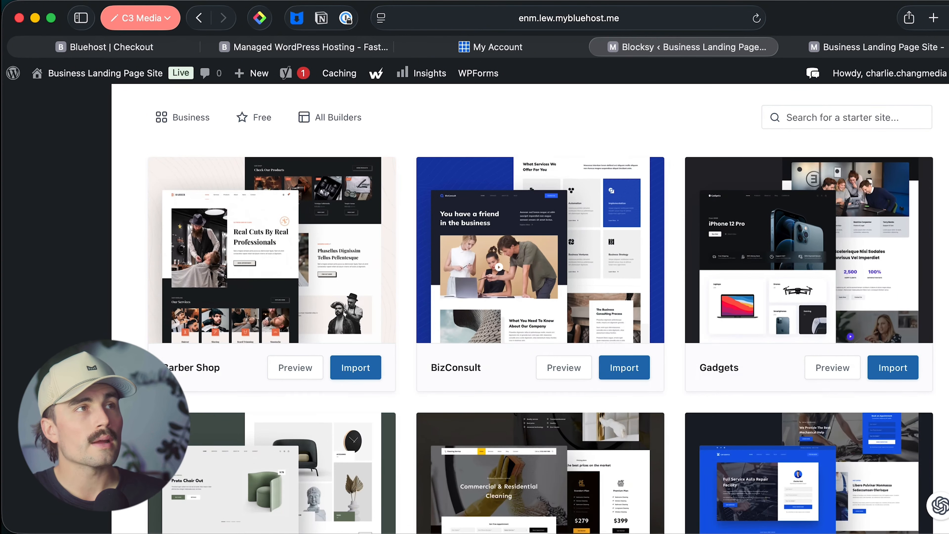
scroll(540, 342, "down", 8)
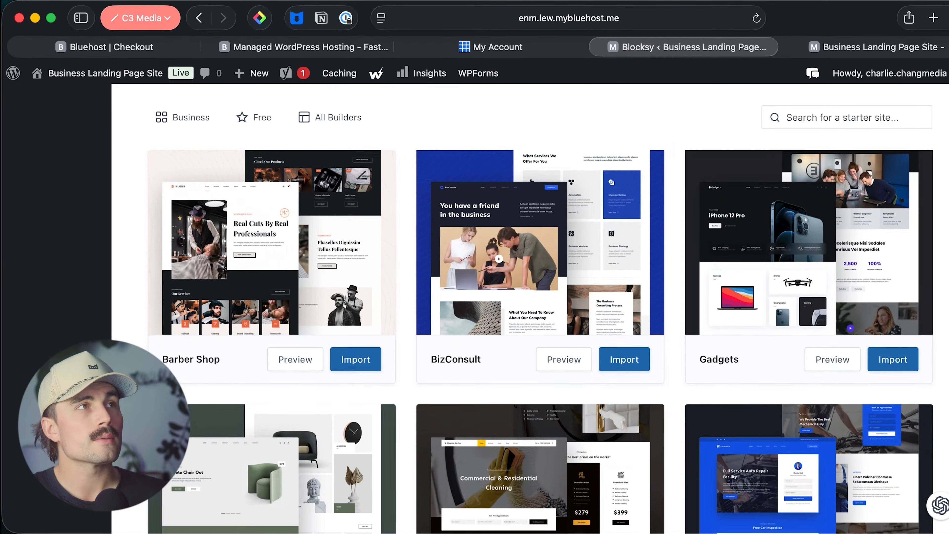
scroll(540, 343, "down", 1)
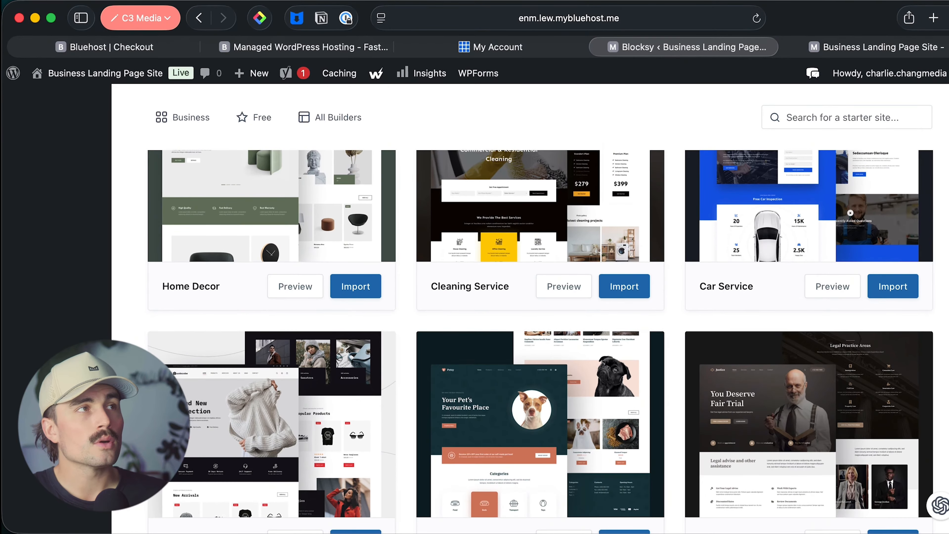
scroll(541, 342, "down", 3)
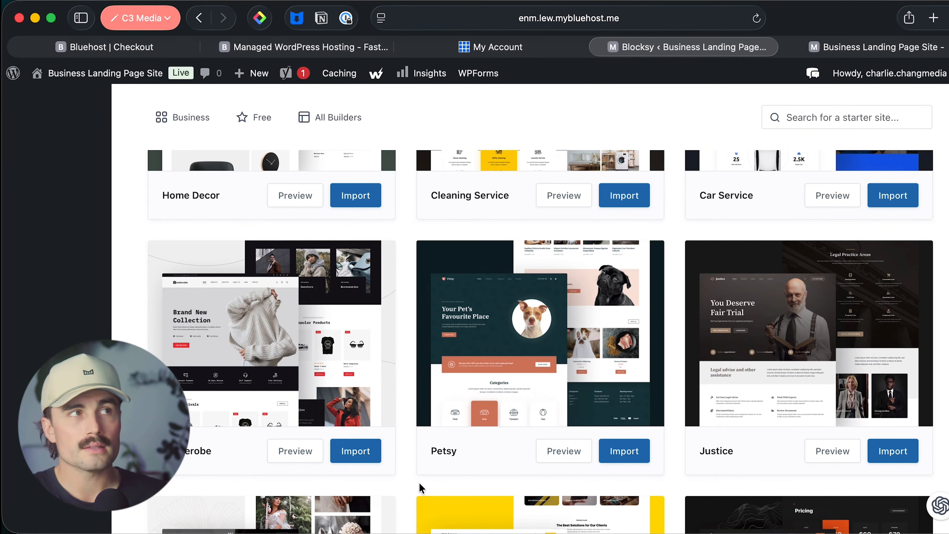
scroll(419, 488, "down", 6)
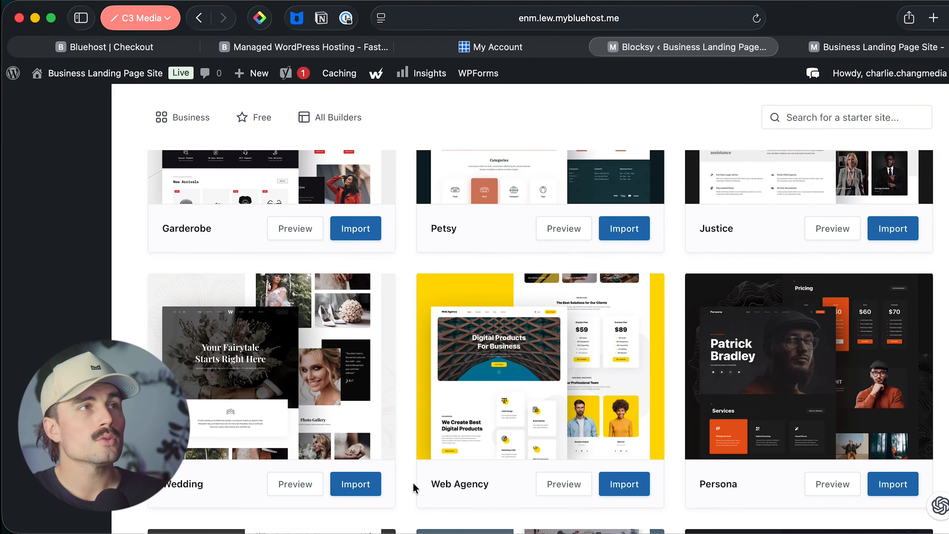
scroll(414, 488, "down", 7)
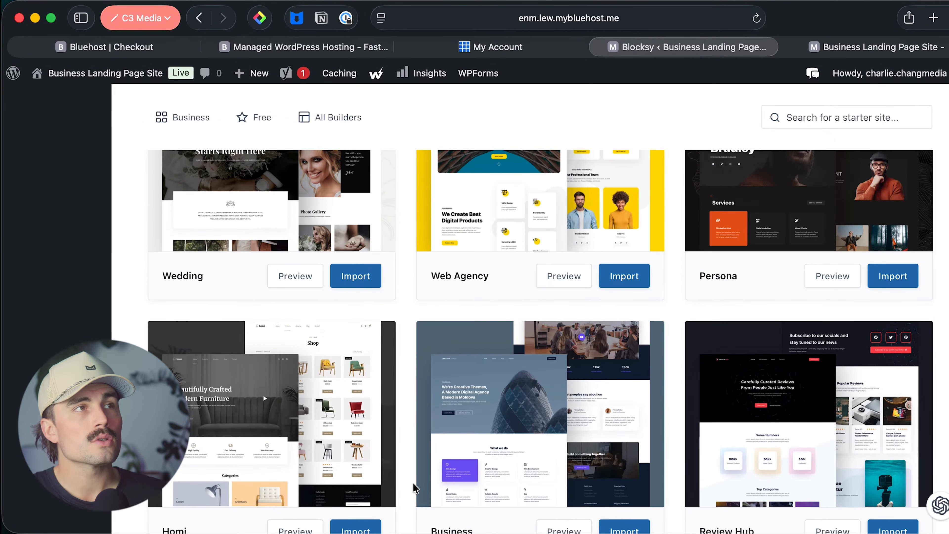
scroll(414, 488, "down", 8)
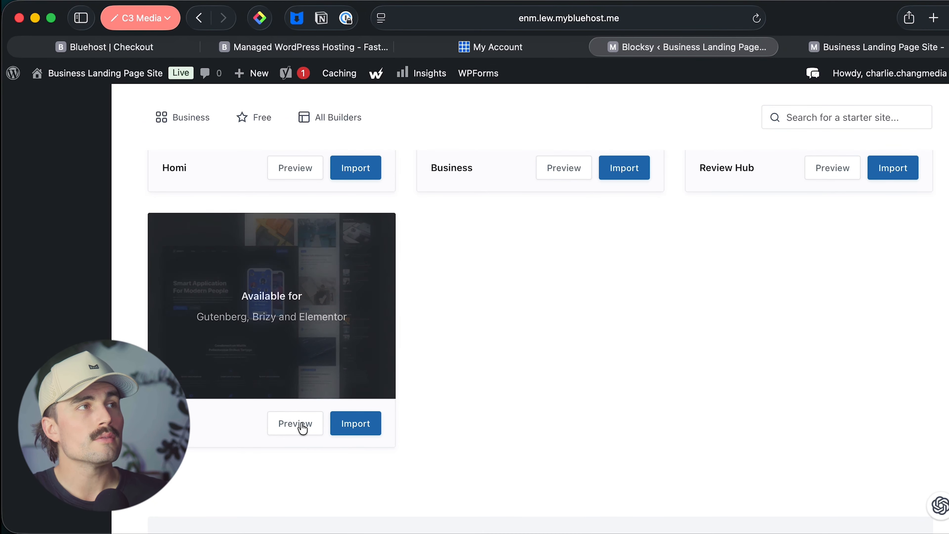
Step: Start importing the Consultant starter site and include the recommended child theme
scroll(515, 466, "up", 7)
scroll(414, 437, "up", 14)
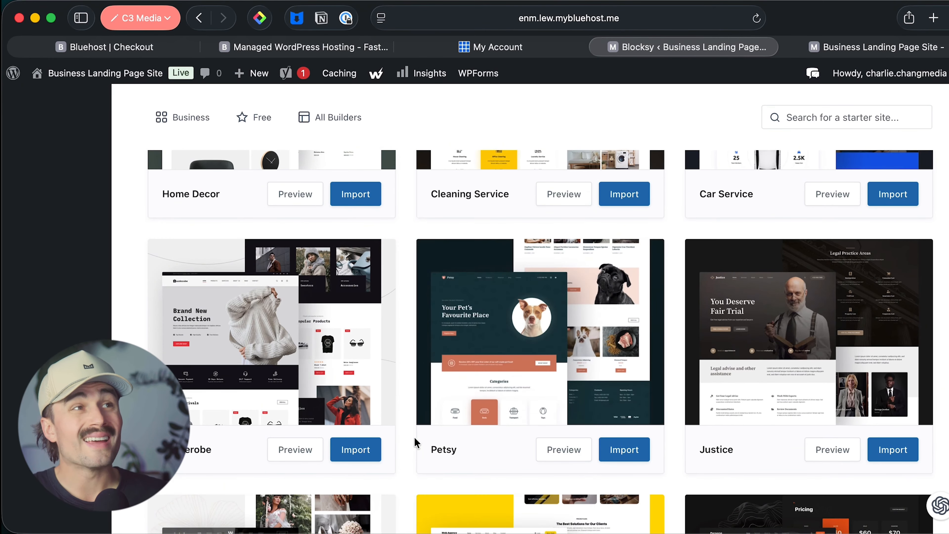
scroll(413, 437, "up", 8)
scroll(409, 434, "up", 15)
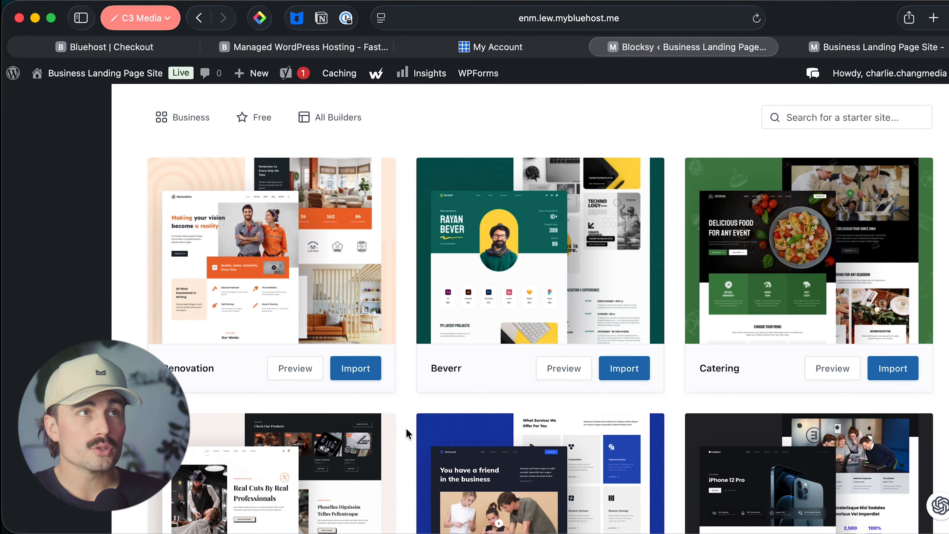
scroll(406, 428, "up", 7)
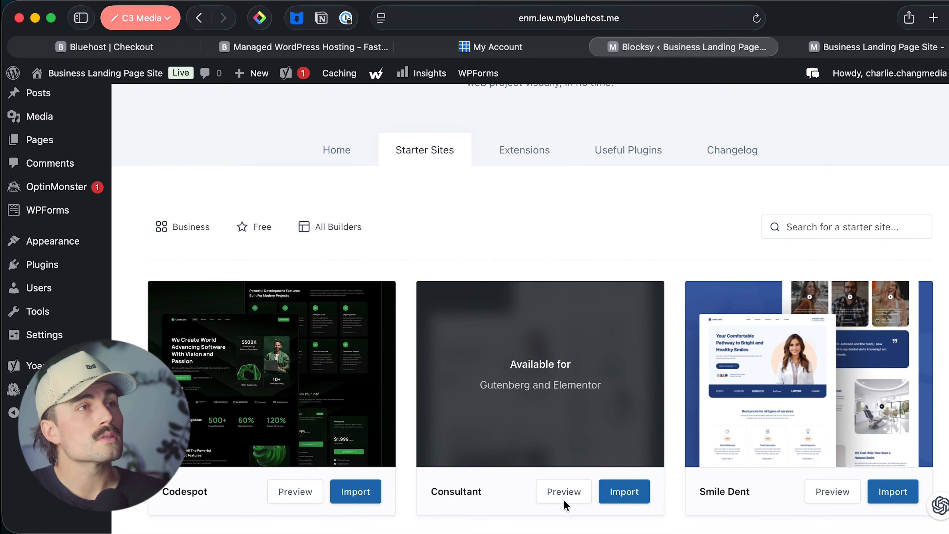
left_click(624, 492)
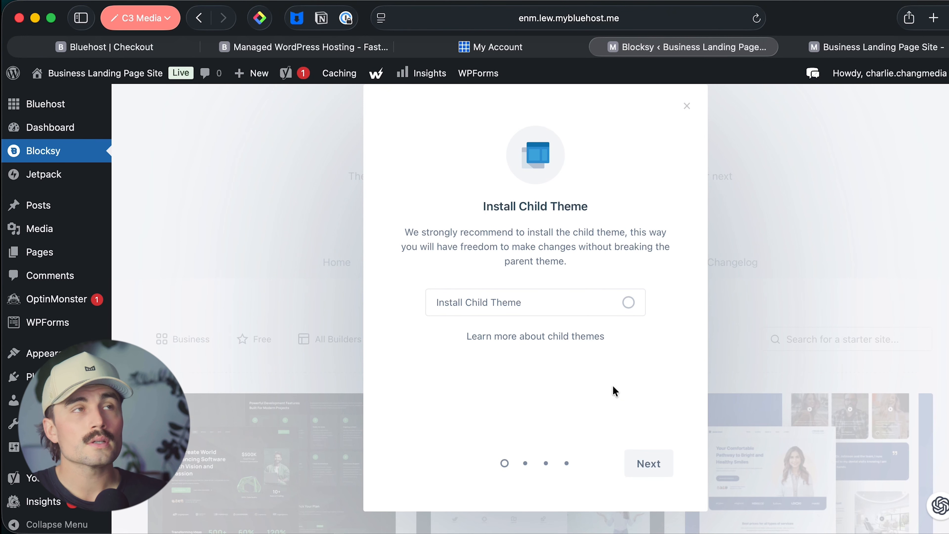
left_click(630, 303)
left_click(661, 461)
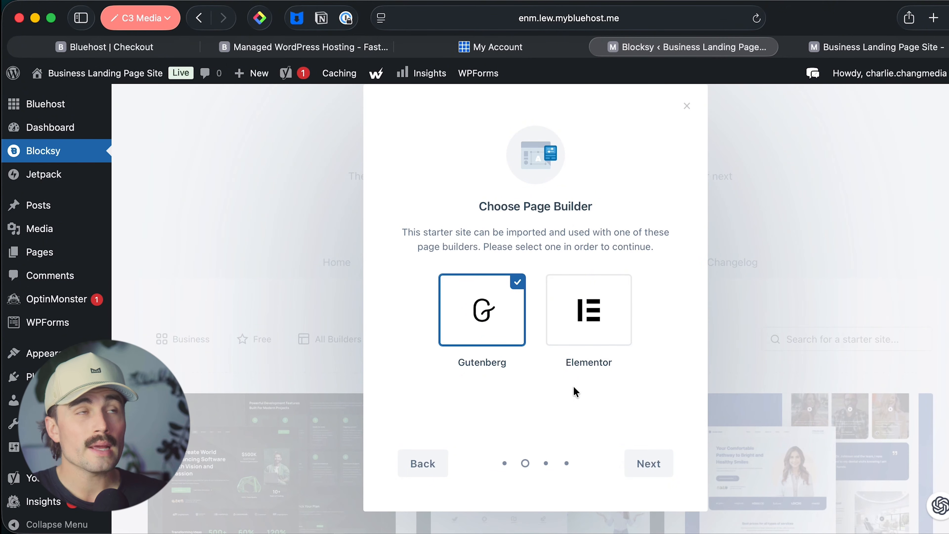
Step: Choose Elementor instead of Gutenberg as the page builder for the Consultant starter site
left_click(582, 319)
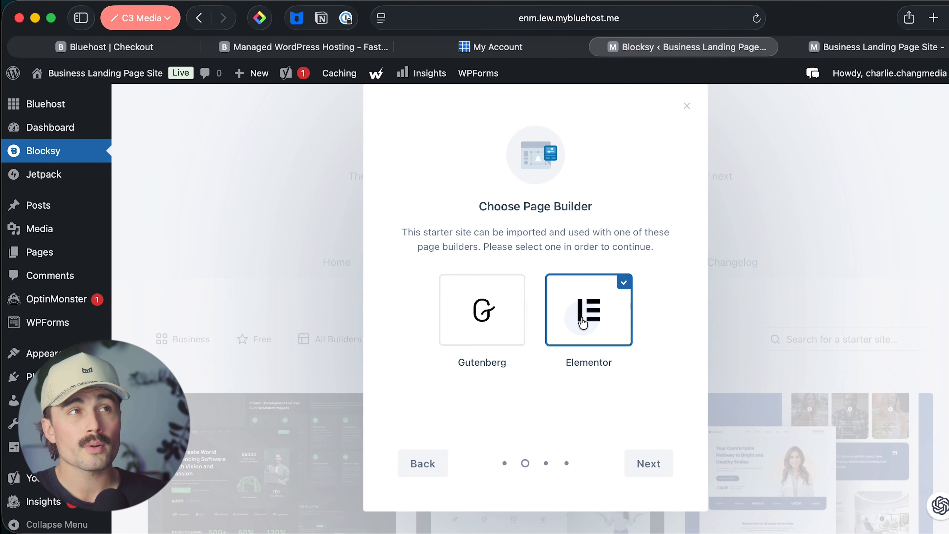
left_click(510, 343)
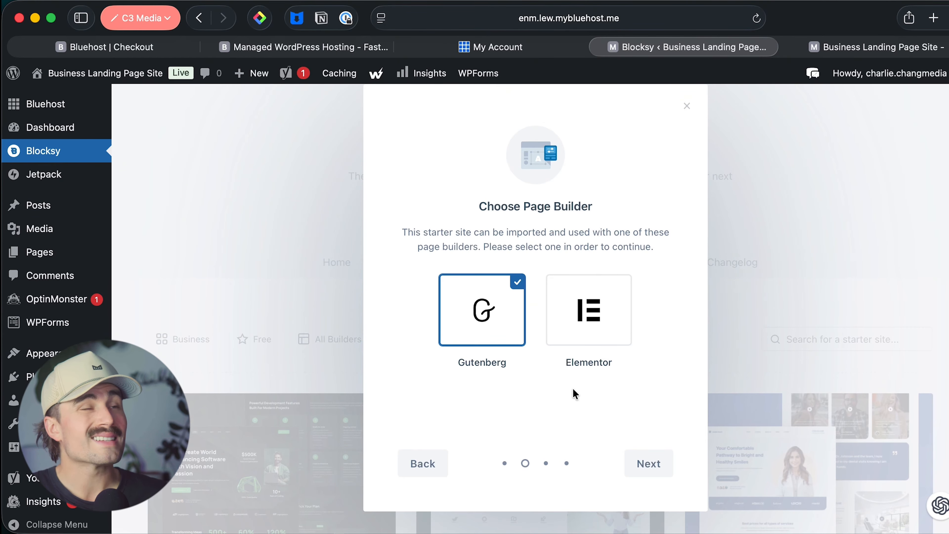
left_click(583, 321)
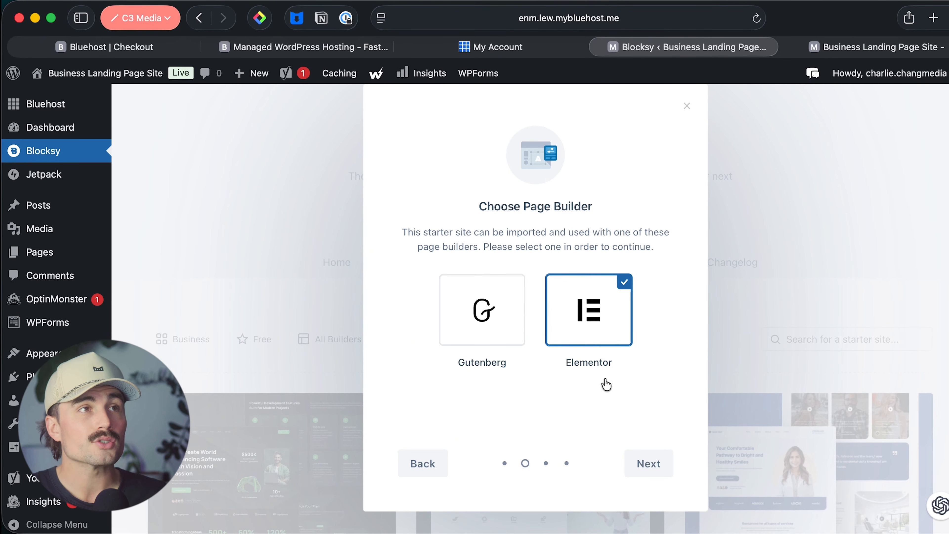
left_click(649, 466)
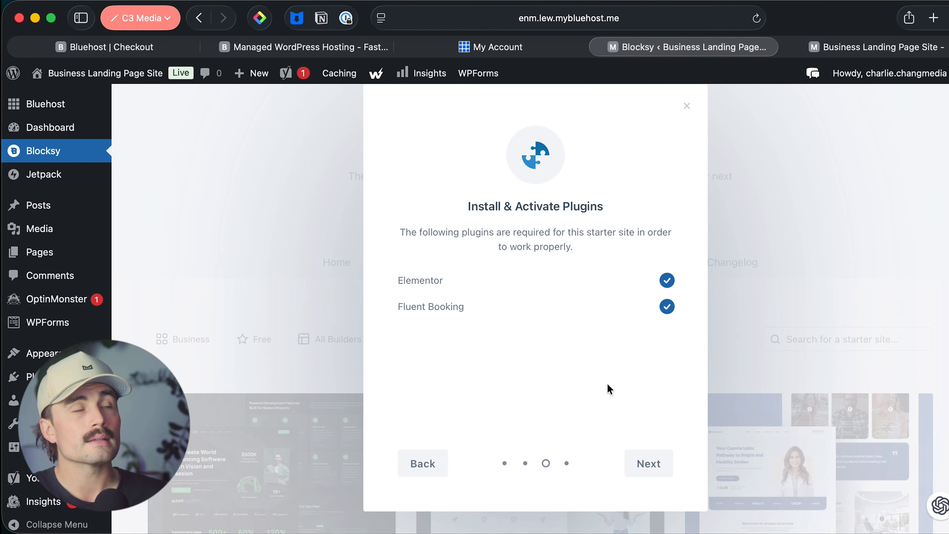
Step: Install the starter site with the Elementor and Fluent Booking plugins, options, widgets and content, as a clean install
left_click(633, 457)
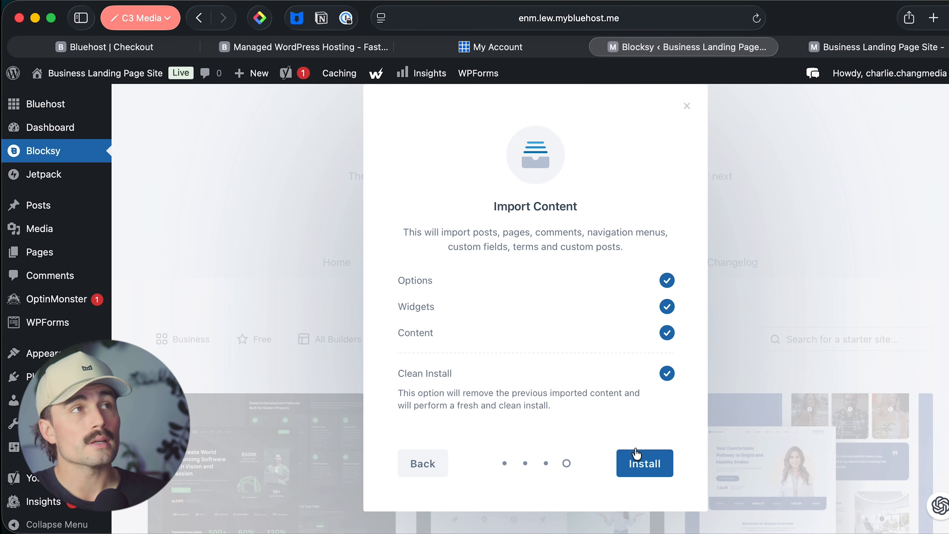
left_click(642, 458)
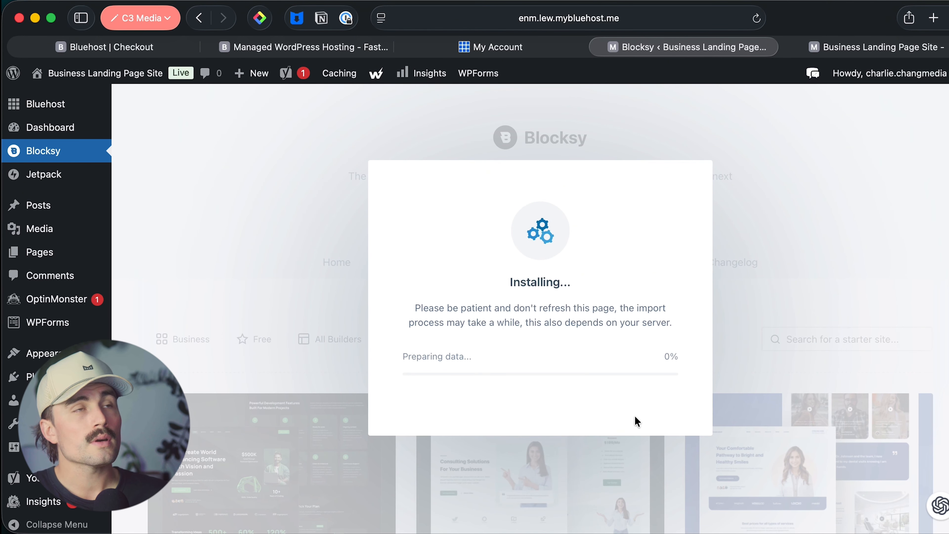
Step: Check on the import, and examine the live site's Consultant homepage from the hero section through testimonials and services
left_click(832, 47)
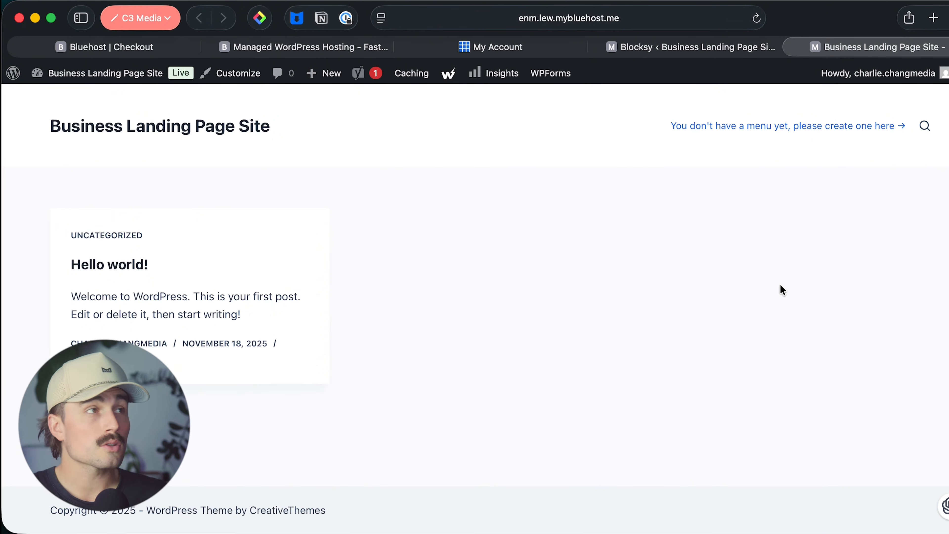
left_click(706, 50)
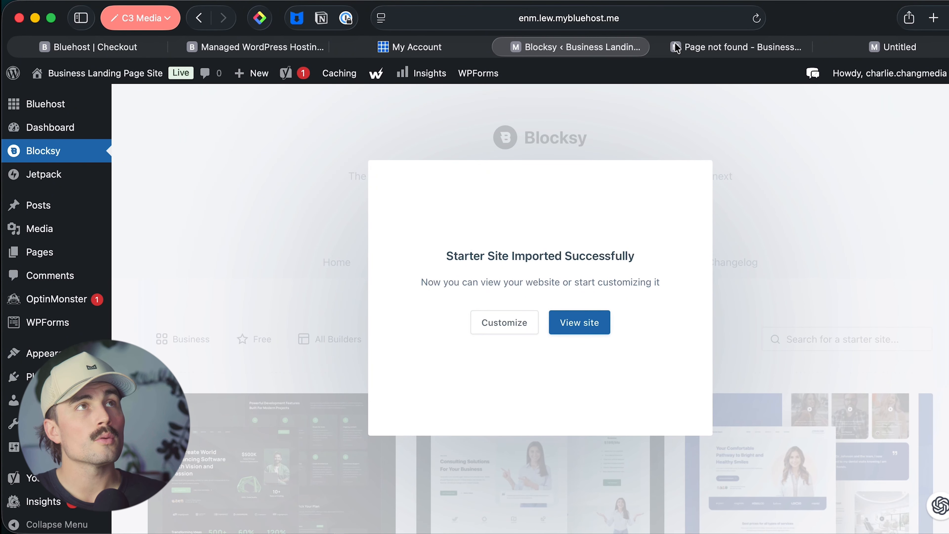
left_click(662, 45)
left_click(785, 47)
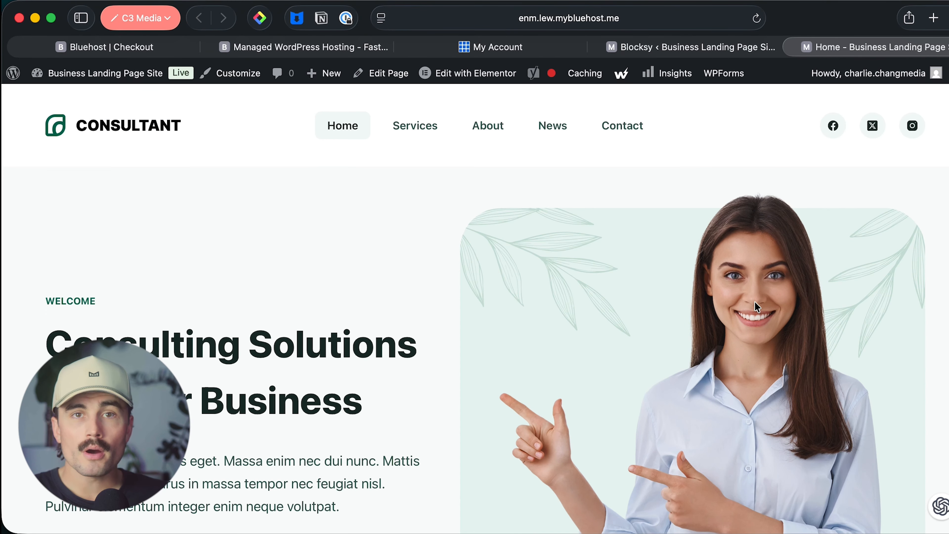
scroll(651, 329, "down", 15)
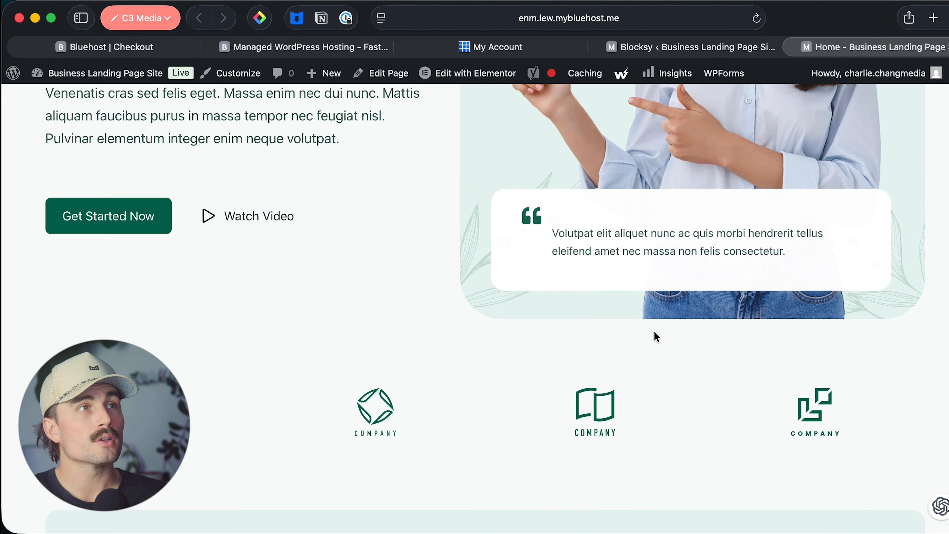
scroll(654, 331, "down", 6)
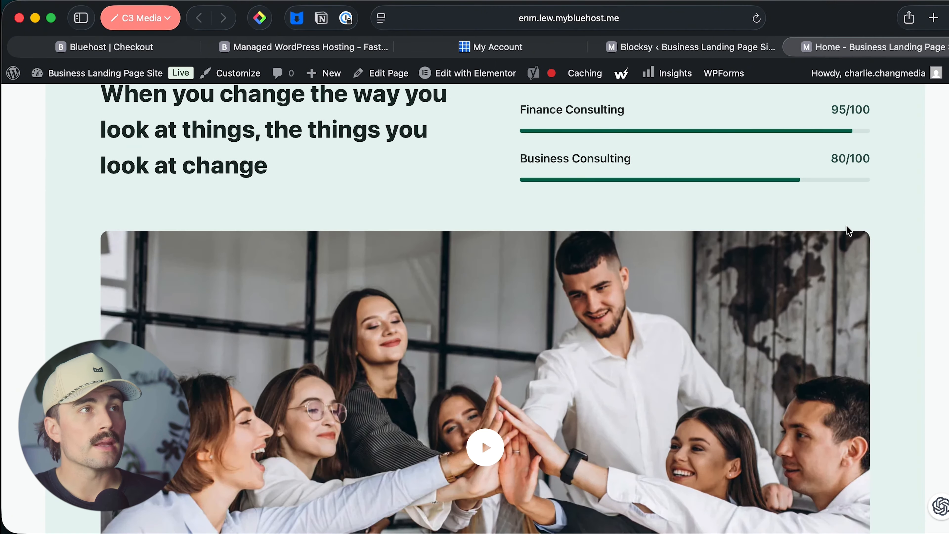
scroll(807, 236, "down", 10)
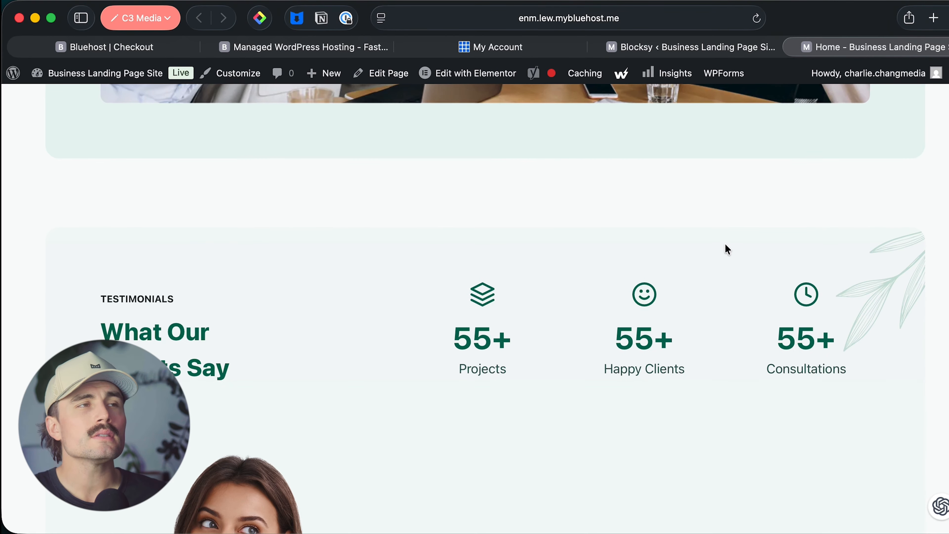
scroll(725, 244, "down", 8)
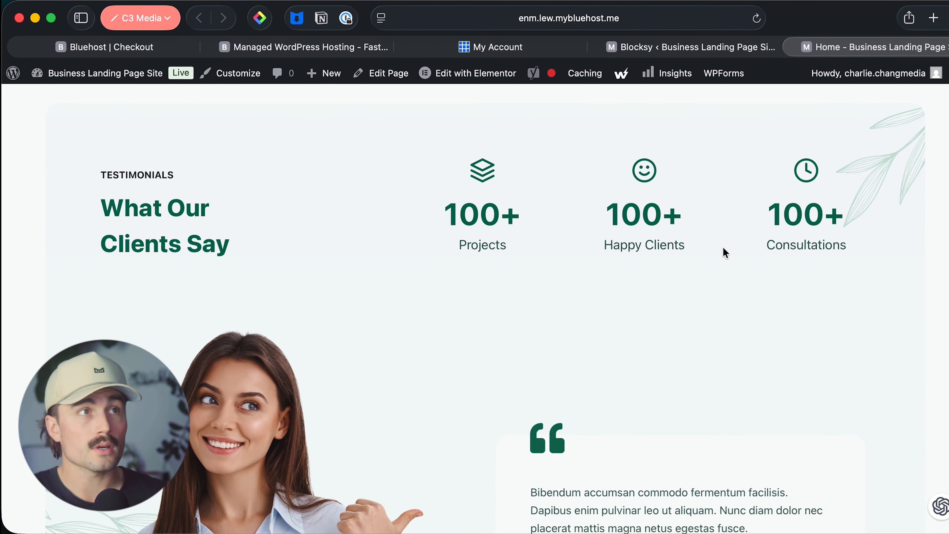
scroll(710, 258, "down", 10)
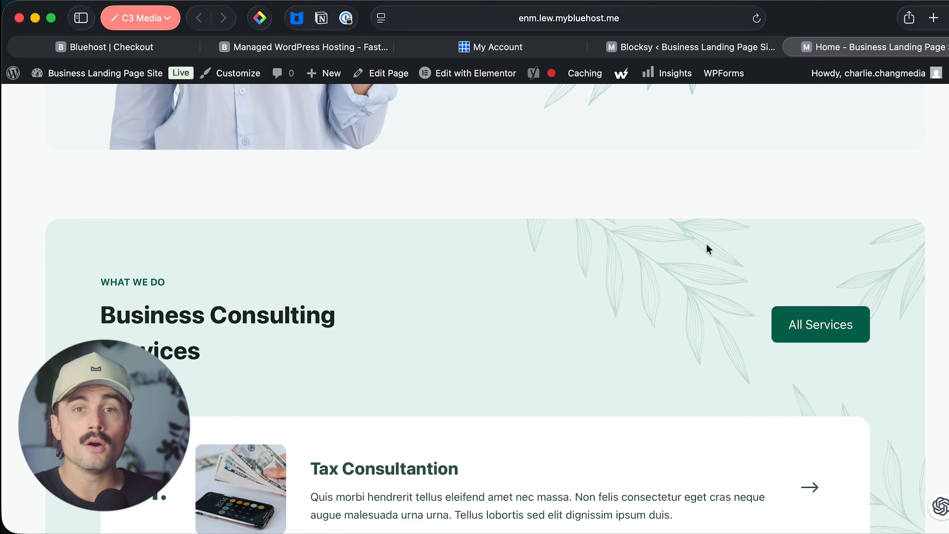
scroll(707, 243, "down", 10)
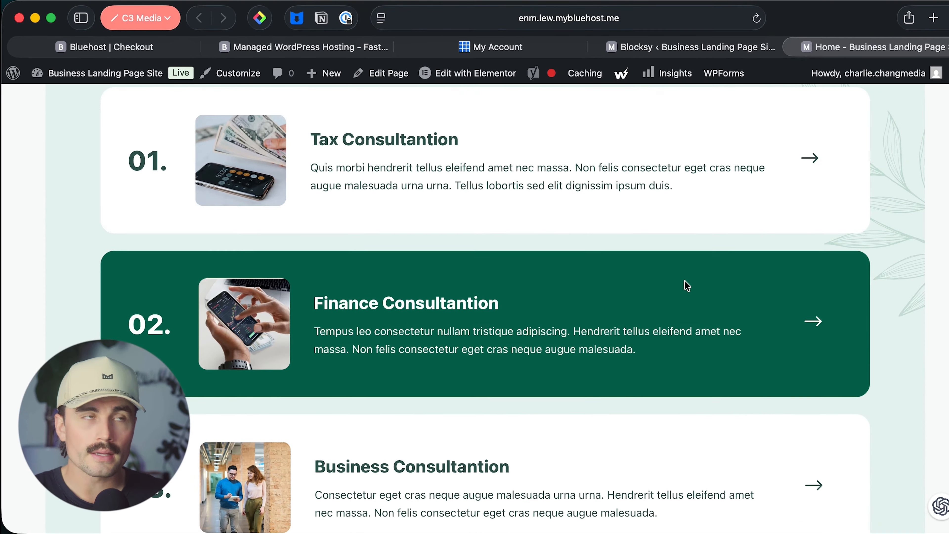
scroll(686, 286, "down", 5)
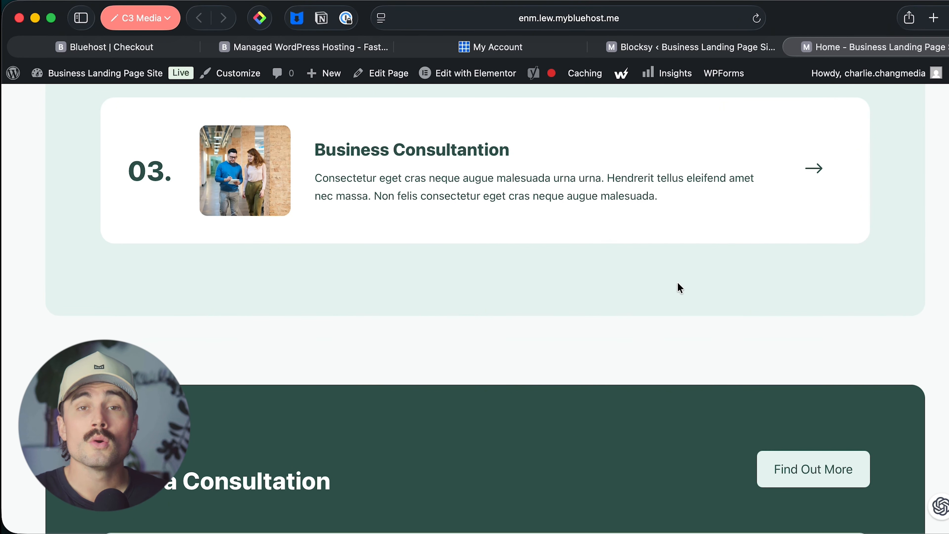
scroll(649, 264, "down", 6)
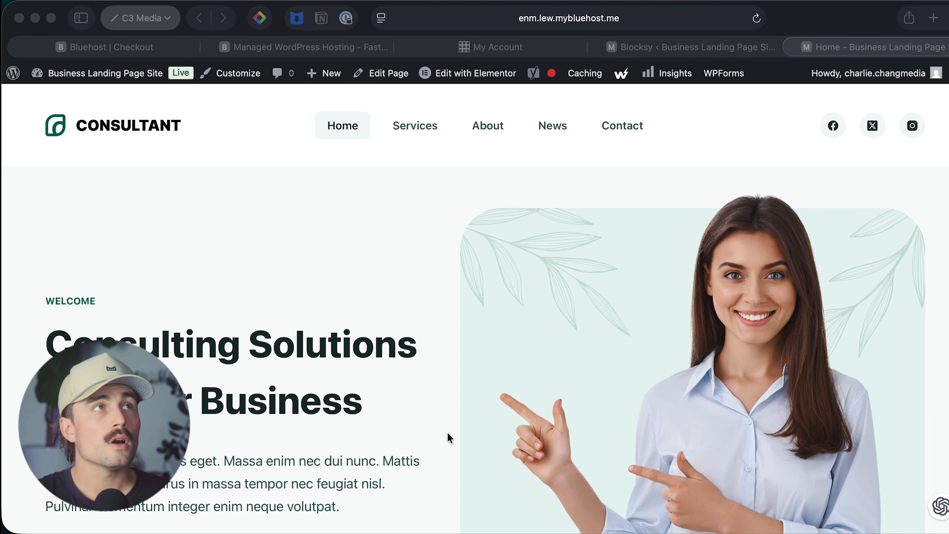
left_click(320, 309)
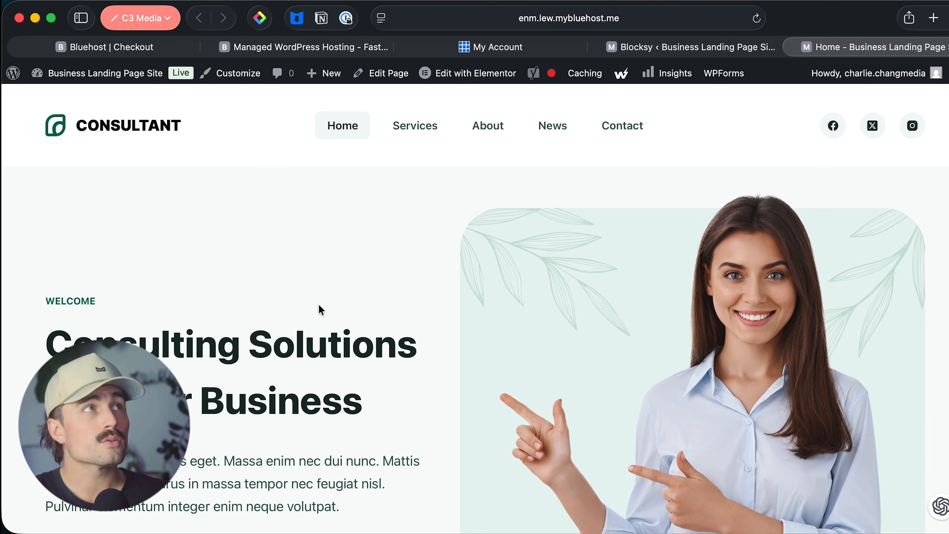
scroll(320, 299, "down", 1)
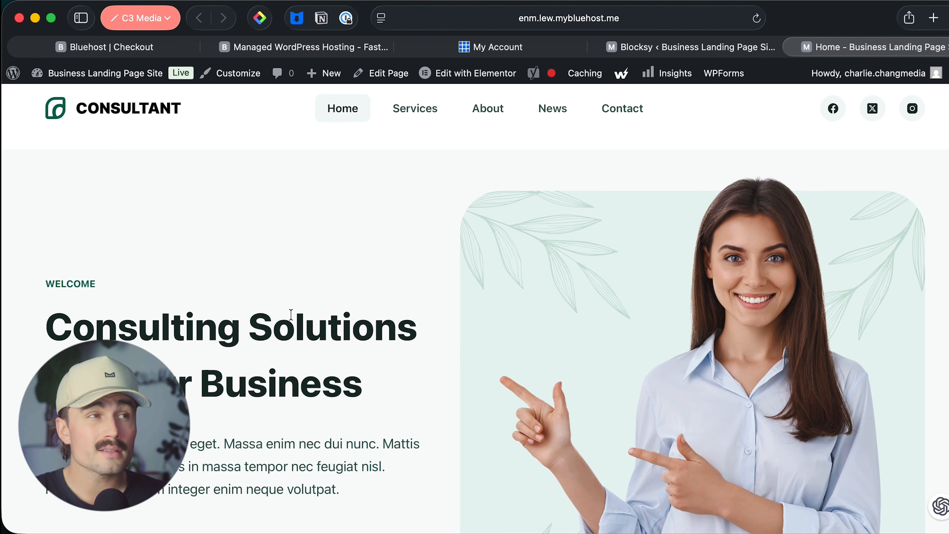
scroll(661, 342, "down", 15)
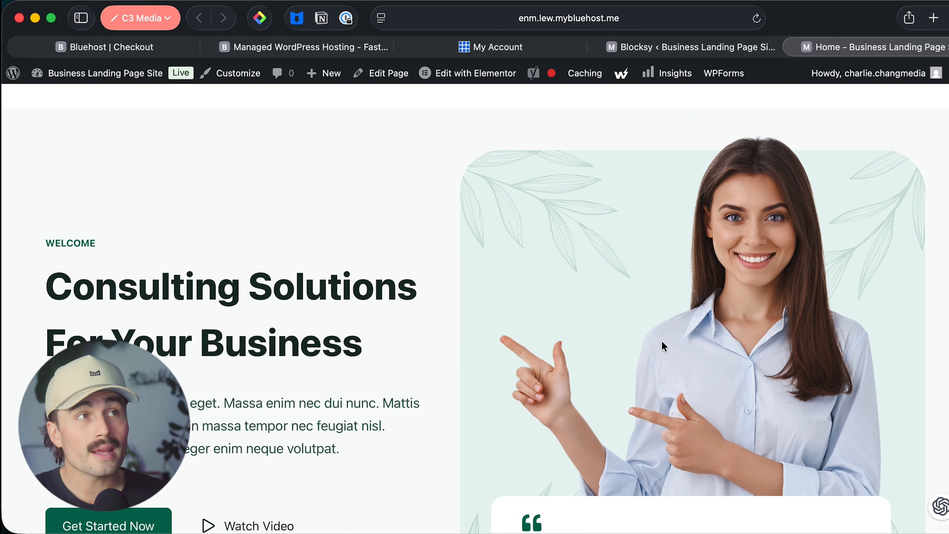
scroll(662, 337, "up", 16)
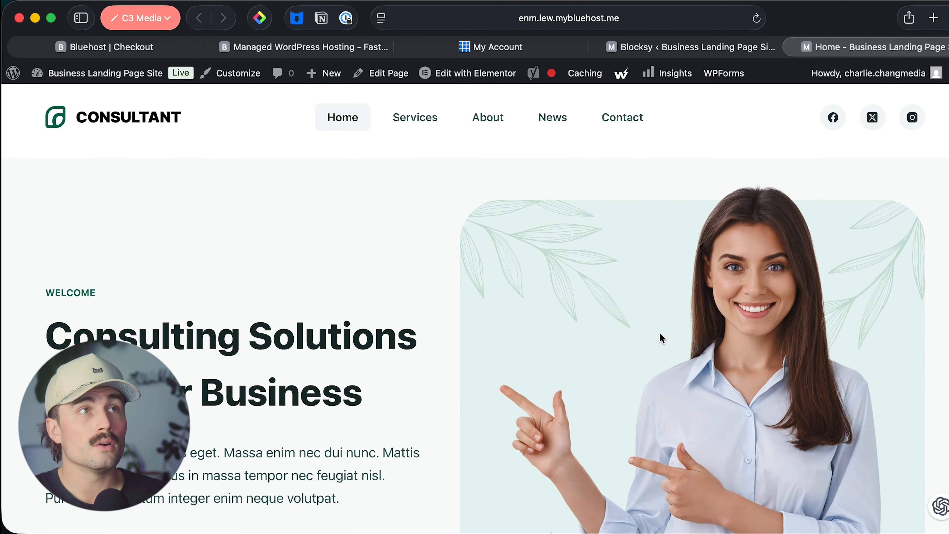
Step: Open the live site's Services page and review its service cards and the footer's subscription and contact sections
left_click(426, 124)
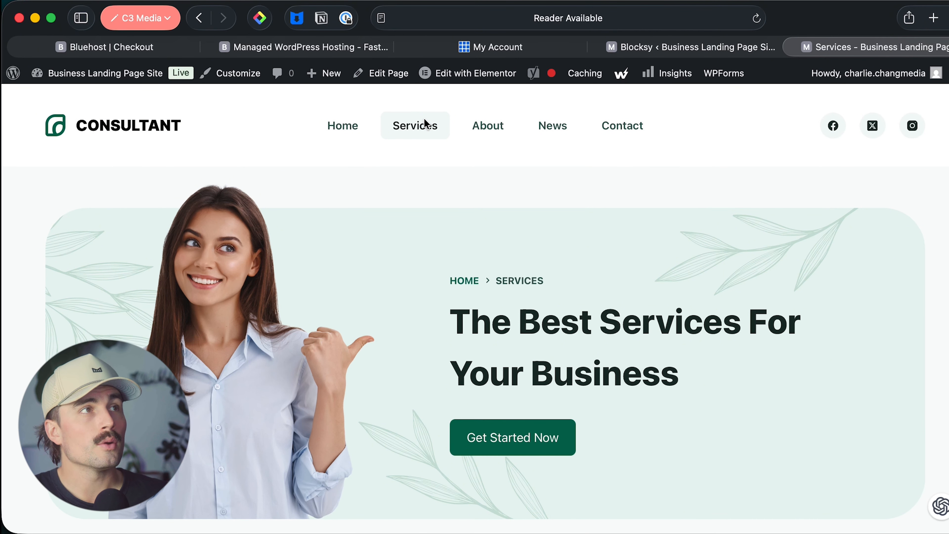
scroll(387, 170, "down", 3)
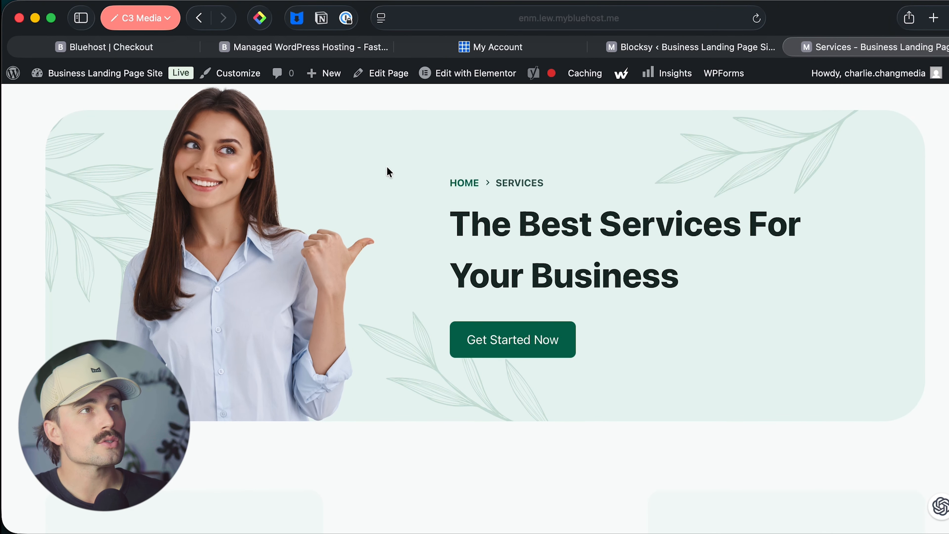
scroll(388, 174, "down", 20)
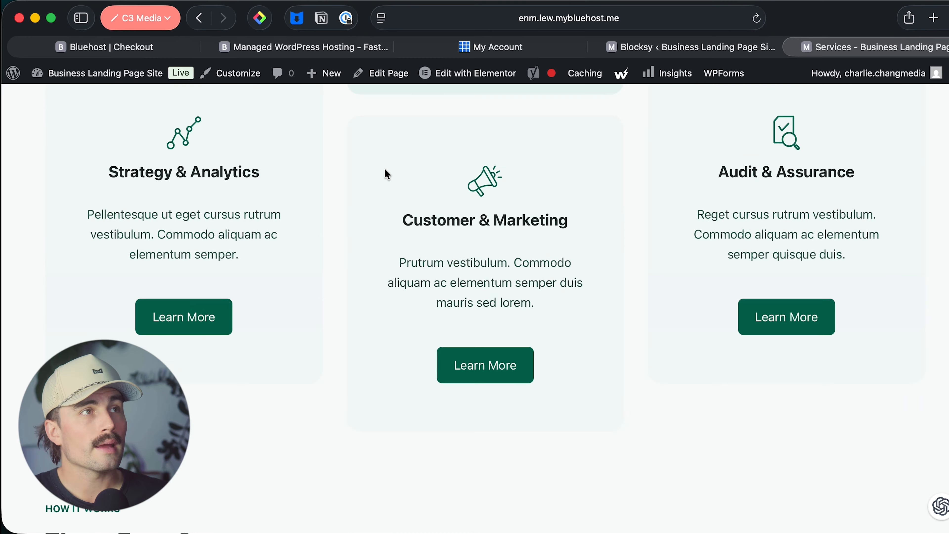
scroll(388, 175, "down", 15)
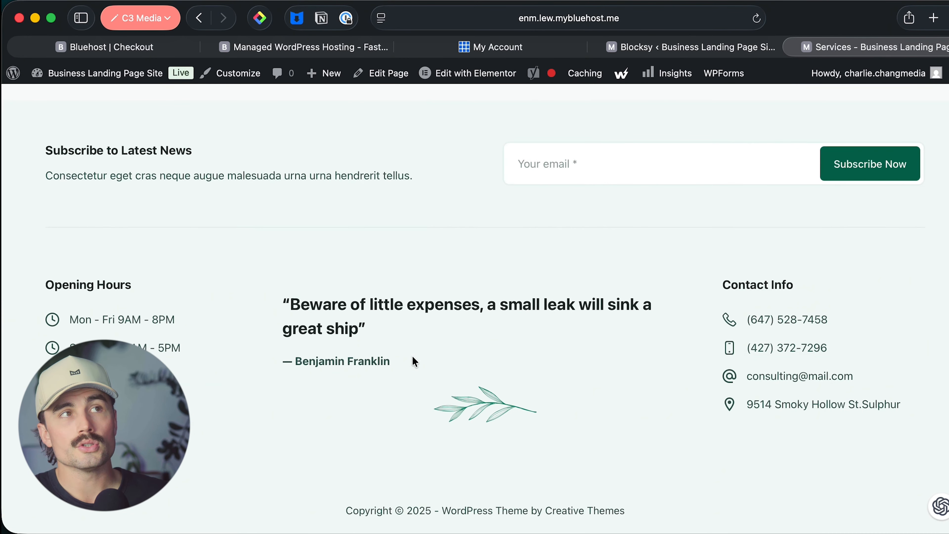
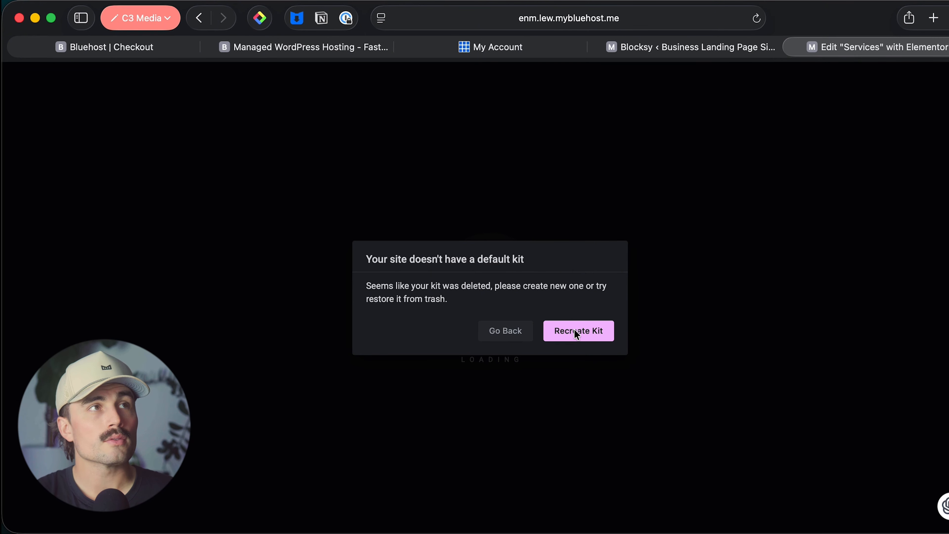
Step: Recreate the missing default Elementor kit so that the Services page can load in the editor
left_click(576, 332)
left_click(345, 340)
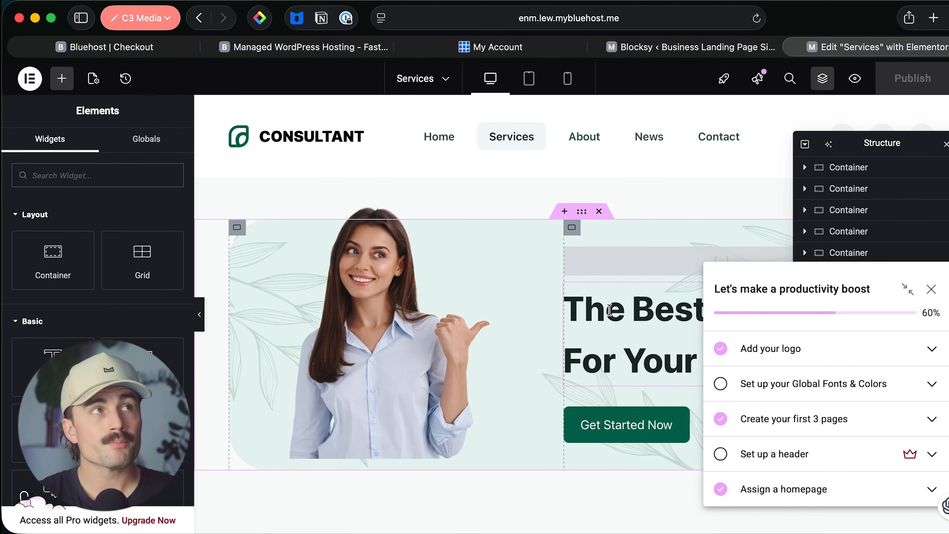
Step: Dismiss the launchpad checklist and its tip, and dock the Structure panel beside the Services page canvas
left_click(931, 289)
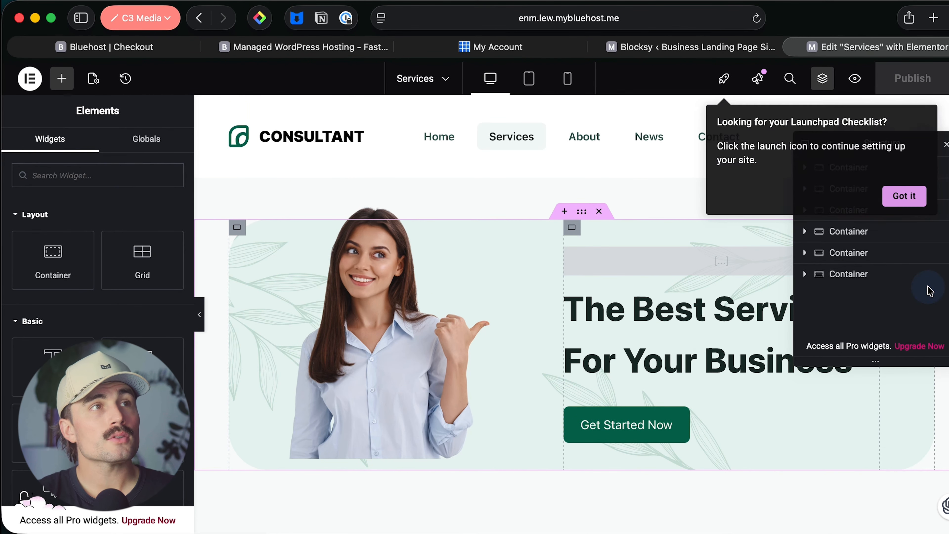
left_click(905, 195)
left_click_drag(890, 142, 939, 132)
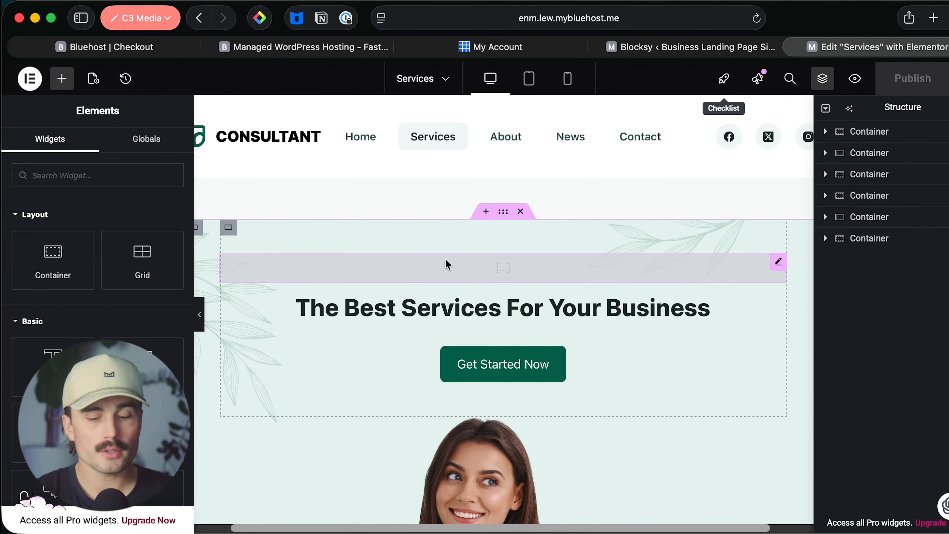
key("super+minus")
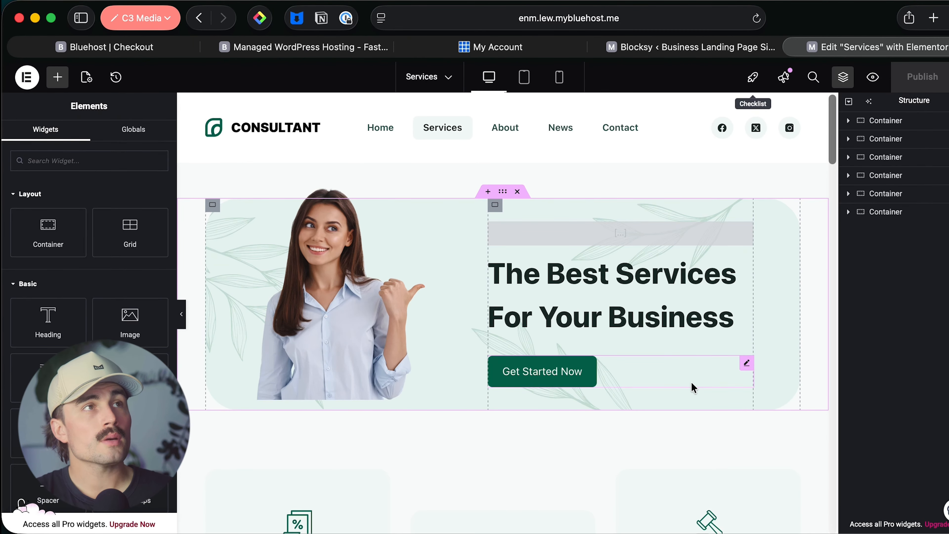
Step: Replace the Services page's hero heading with "Save 37% on your next tax bill, or you don't pay"
left_click(657, 276)
triple_click(658, 276)
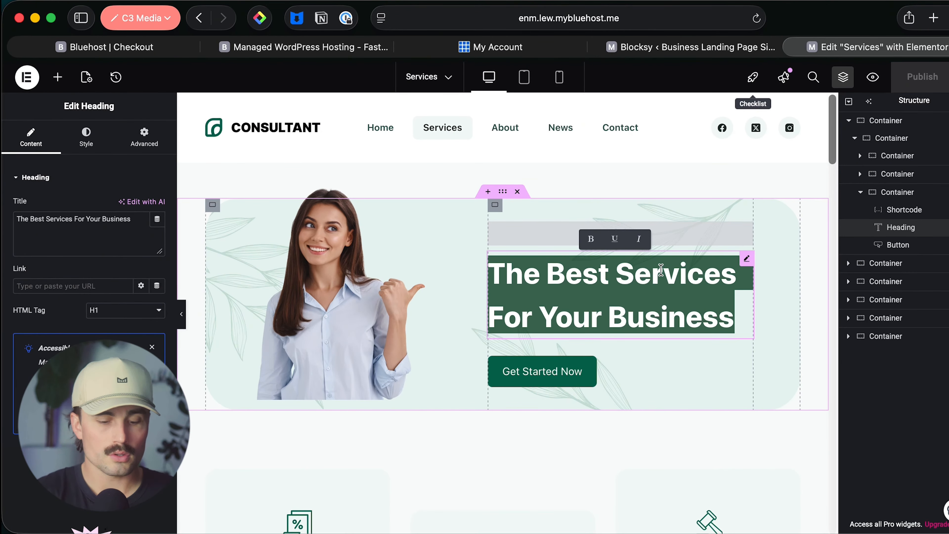
type("Save ")
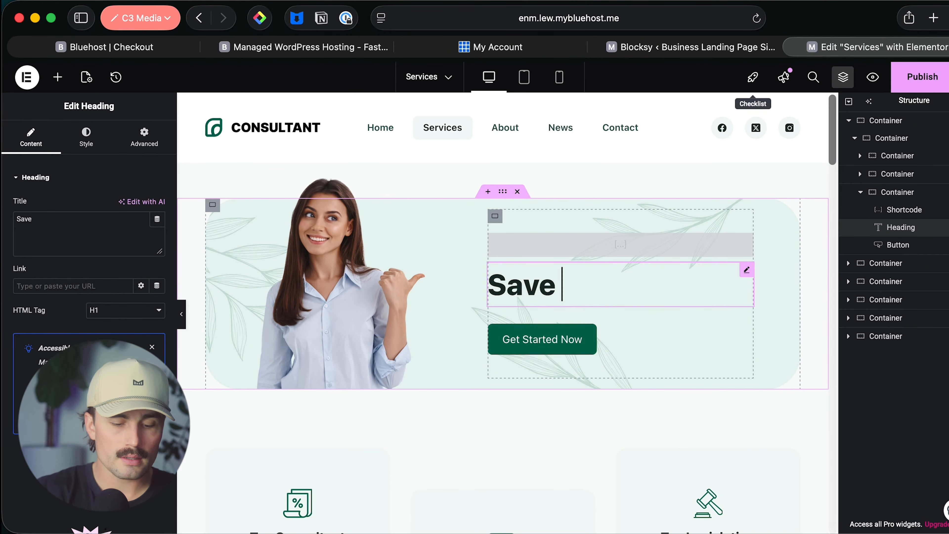
type("37% on your ")
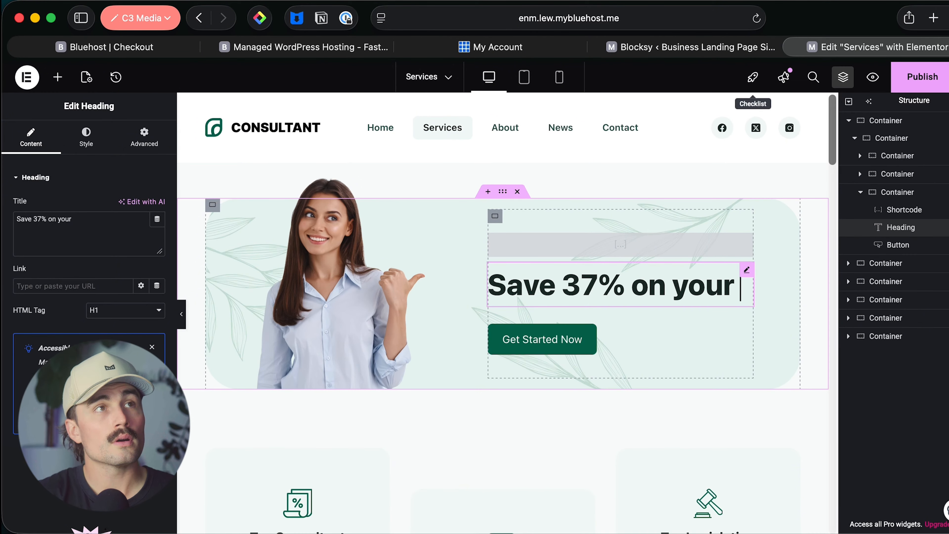
type("next tax bill, or you don't pay")
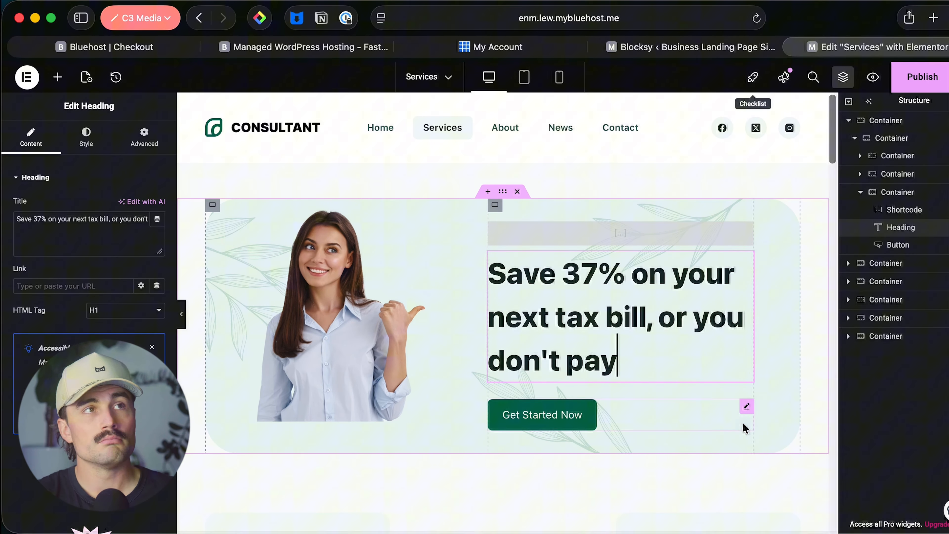
Step: Change the hero button's text to "Book an Appointment Today" and select its link value
left_click(744, 421)
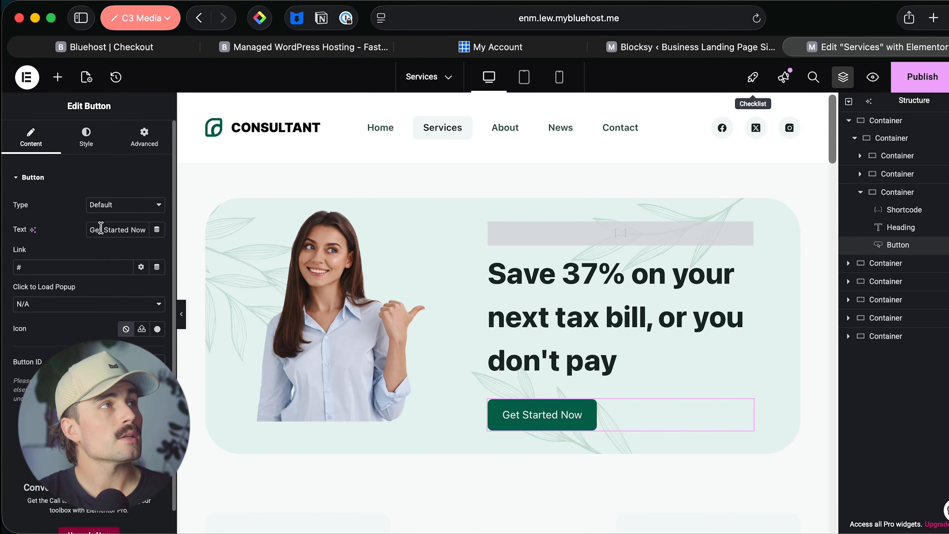
triple_click(109, 229)
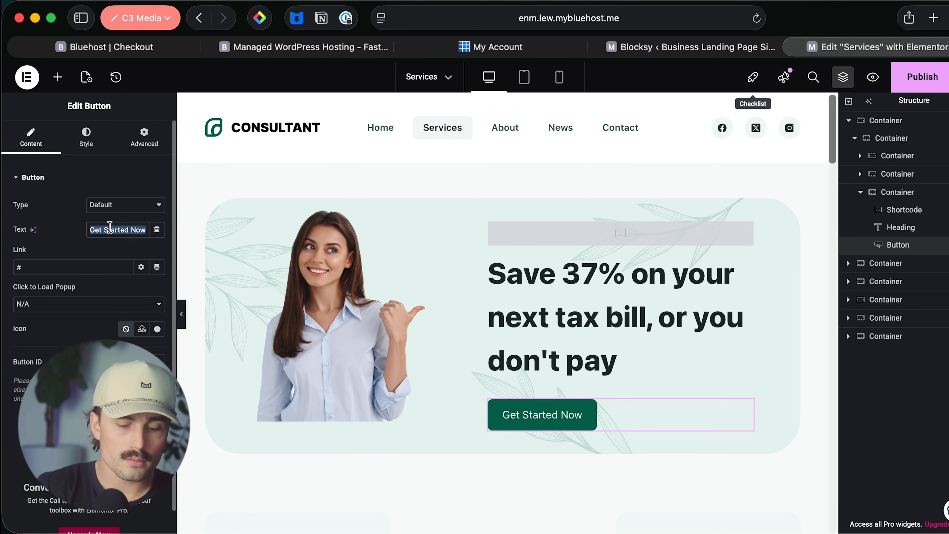
type("Book an Appointment Today")
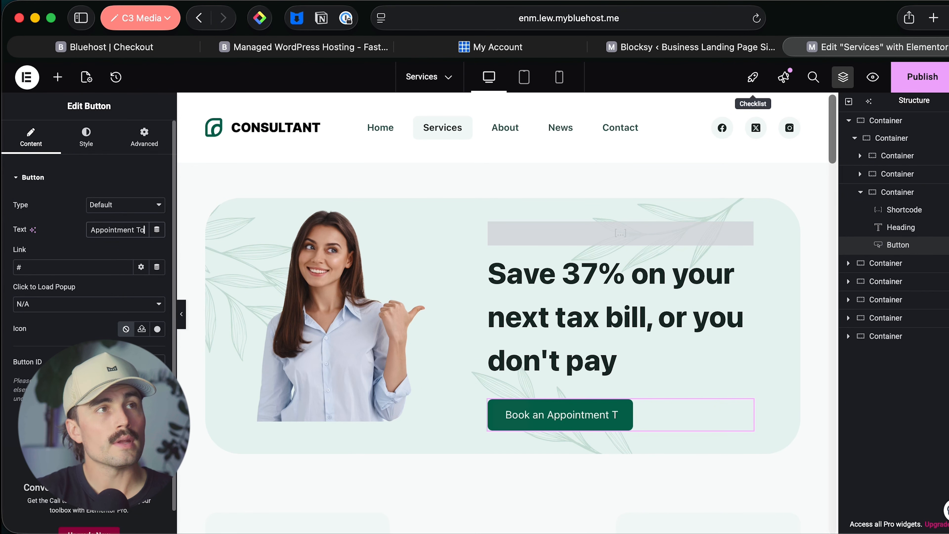
triple_click(33, 271)
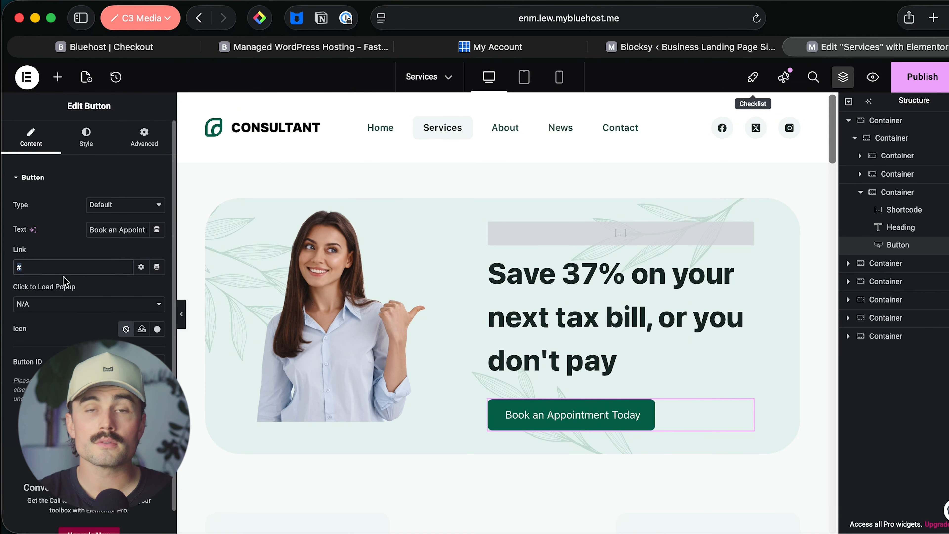
Step: Inspect the hero section's nested containers, their three icons and the portrait image through the page structure
left_click(503, 192)
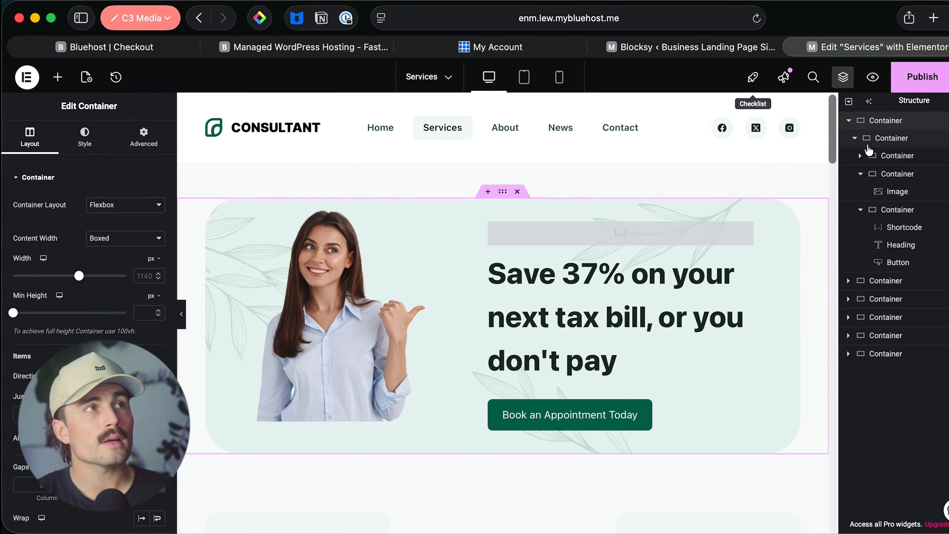
left_click(920, 138)
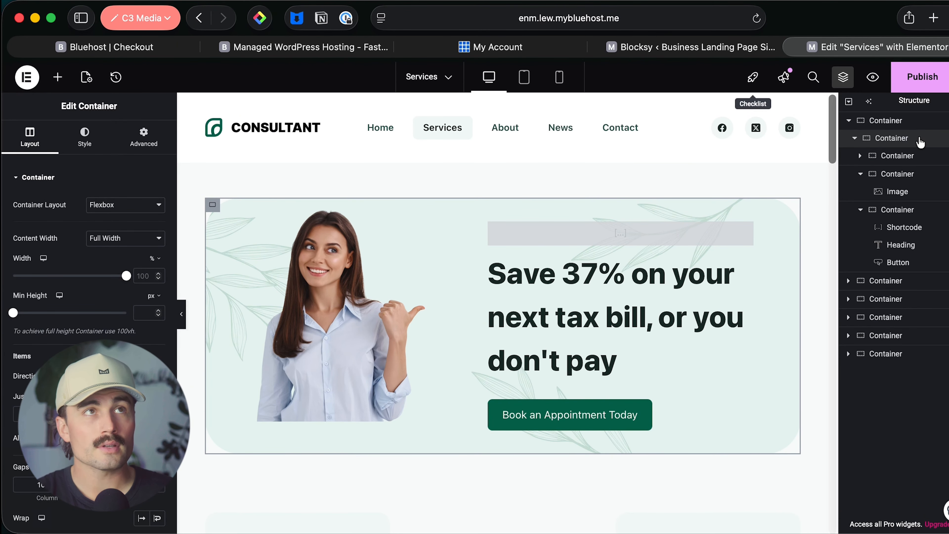
left_click(924, 157)
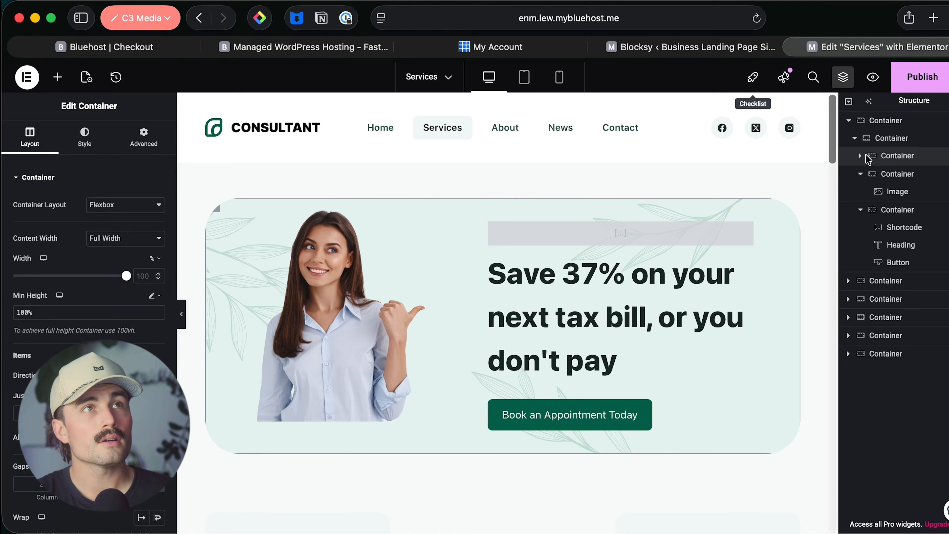
left_click(860, 156)
left_click(893, 175)
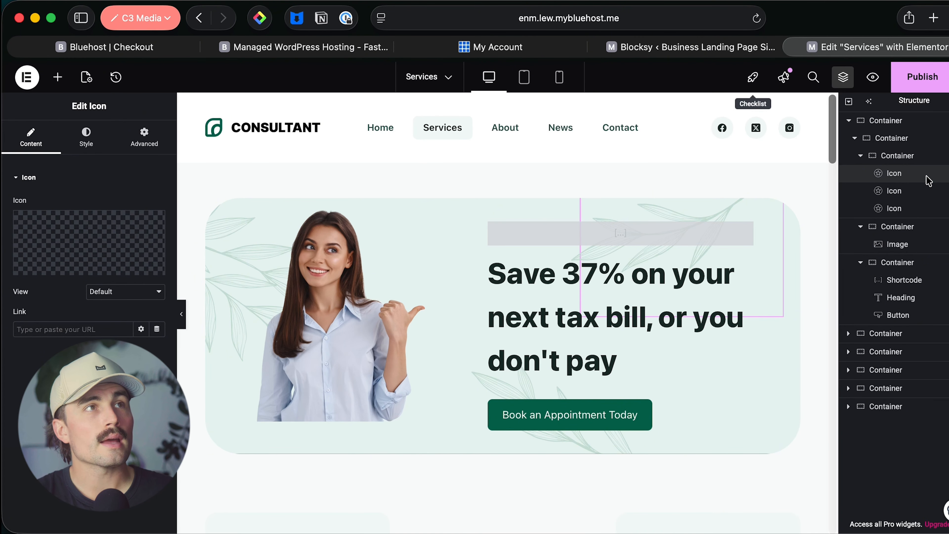
left_click(930, 191)
left_click(924, 209)
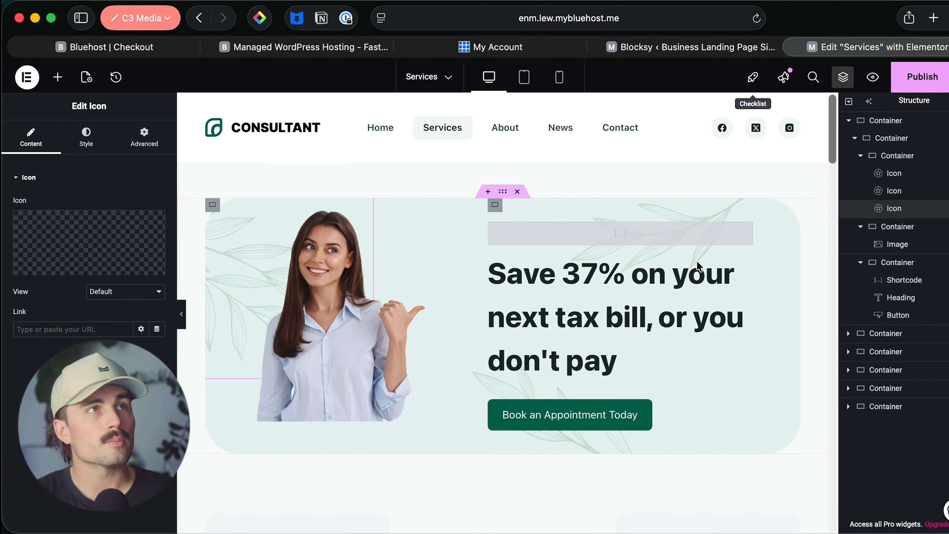
left_click(925, 227)
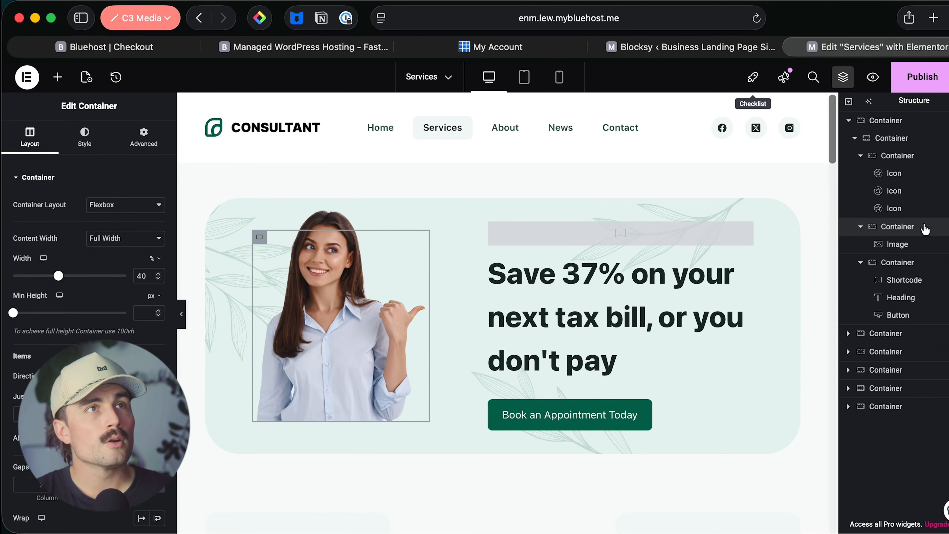
left_click(923, 246)
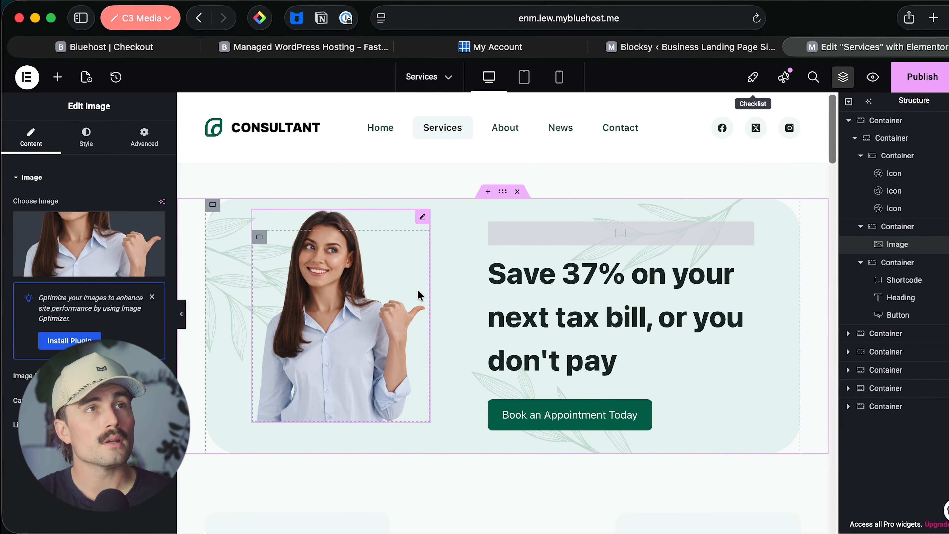
Step: Review the six service cards below the hero section, from Tax Consultant through Audit & Assurance
scroll(557, 355, "down", 10)
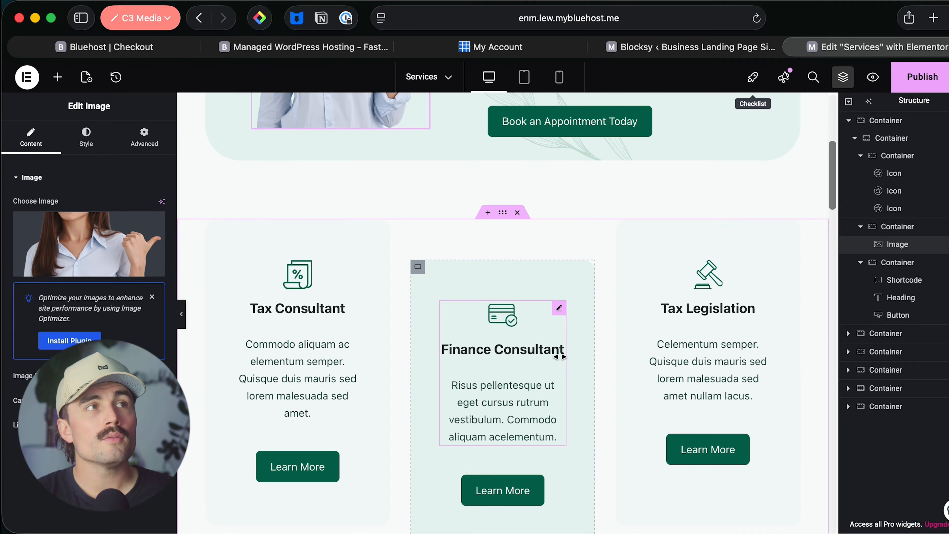
scroll(562, 354, "down", 2)
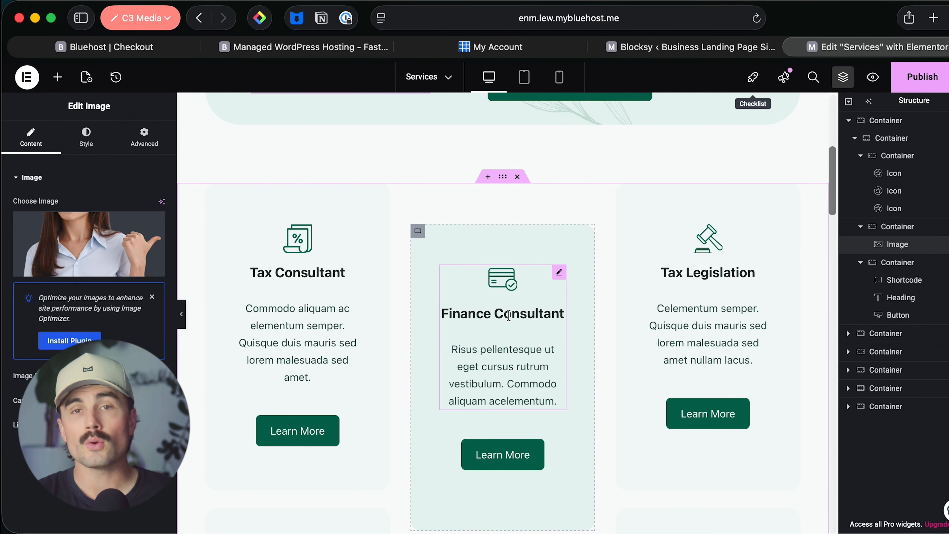
scroll(518, 315, "down", 2)
scroll(528, 371, "down", 11)
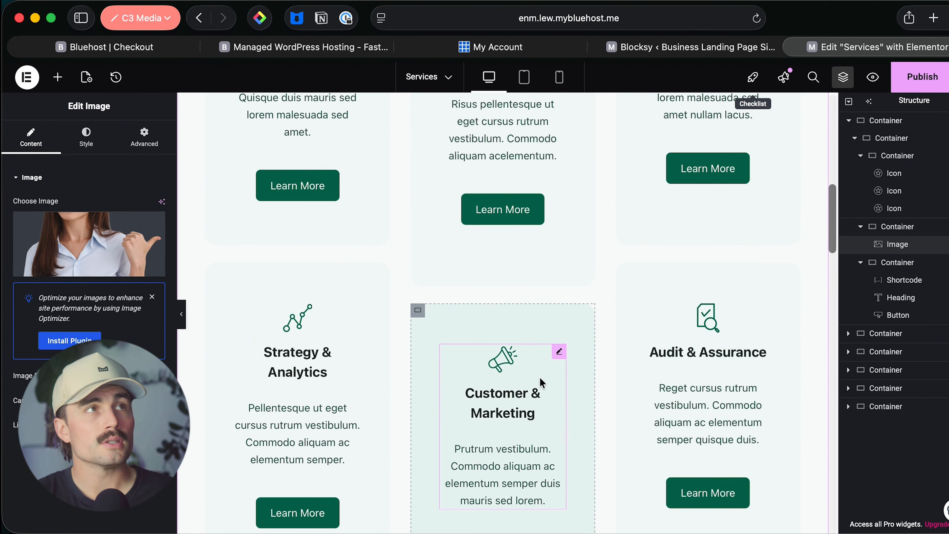
scroll(539, 385, "up", 15)
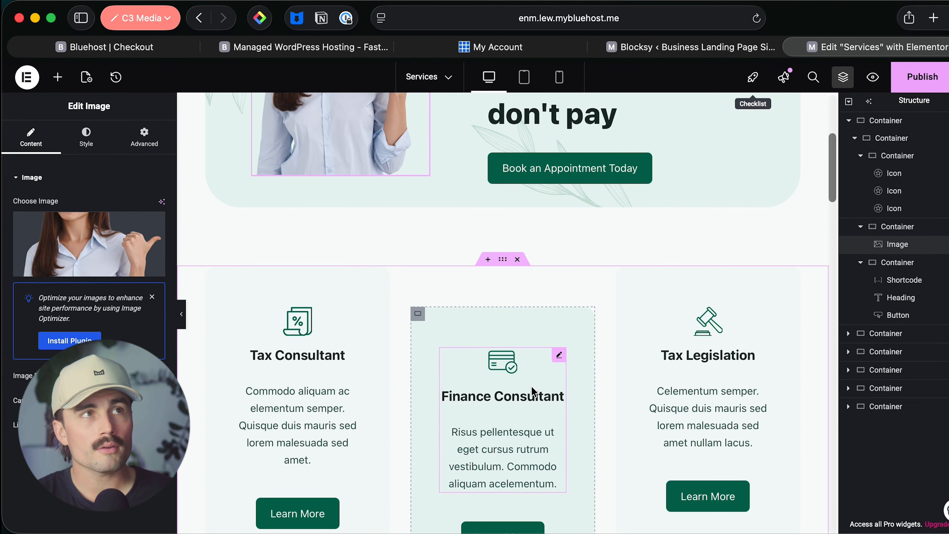
scroll(535, 389, "down", 13)
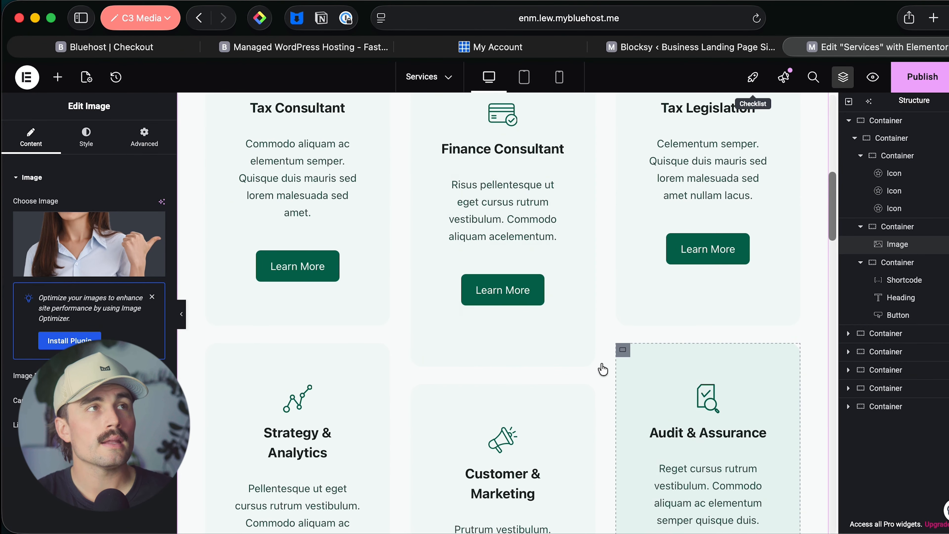
scroll(568, 368, "down", 20)
scroll(541, 367, "up", 20)
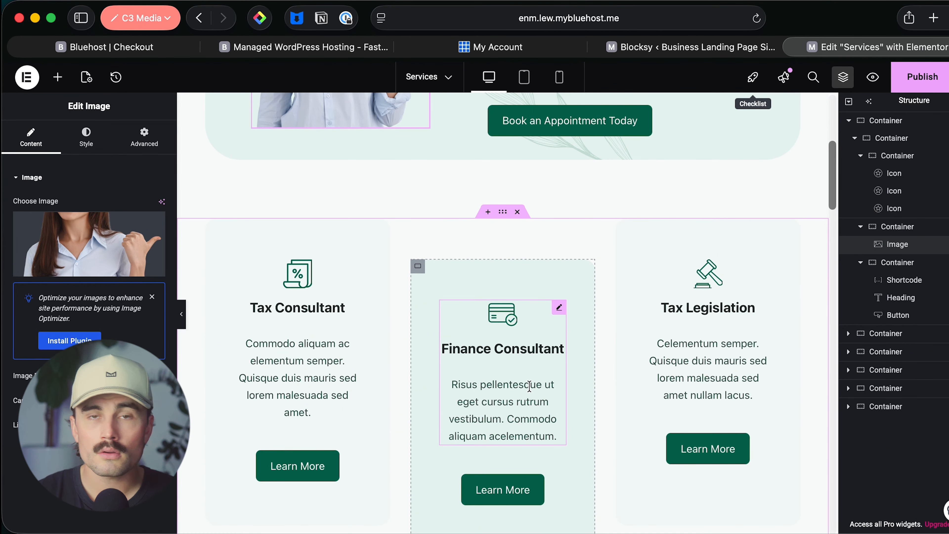
scroll(635, 176, "up", 15)
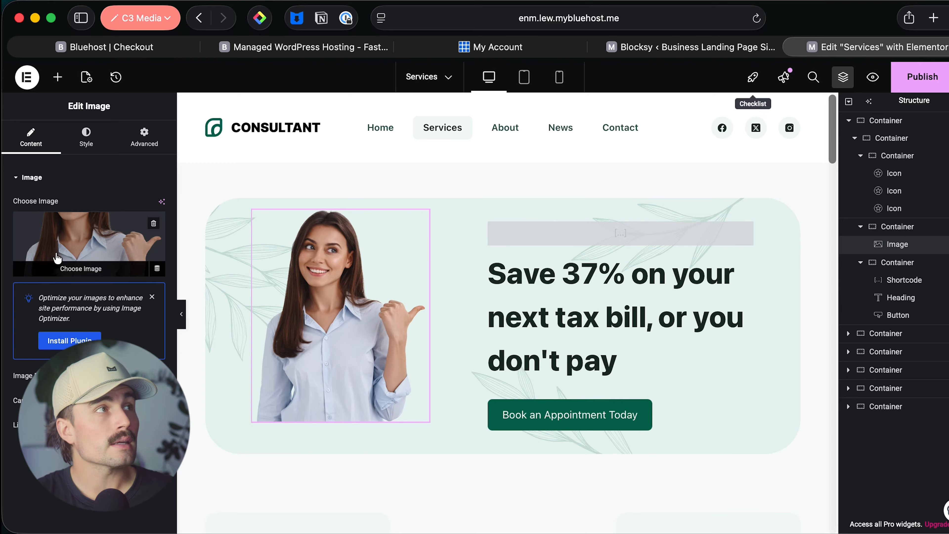
Step: Check the hero button's link setting, and review the service cards, Three Easy Steps, pricing plans and footer
left_click(502, 413)
triple_click(68, 267)
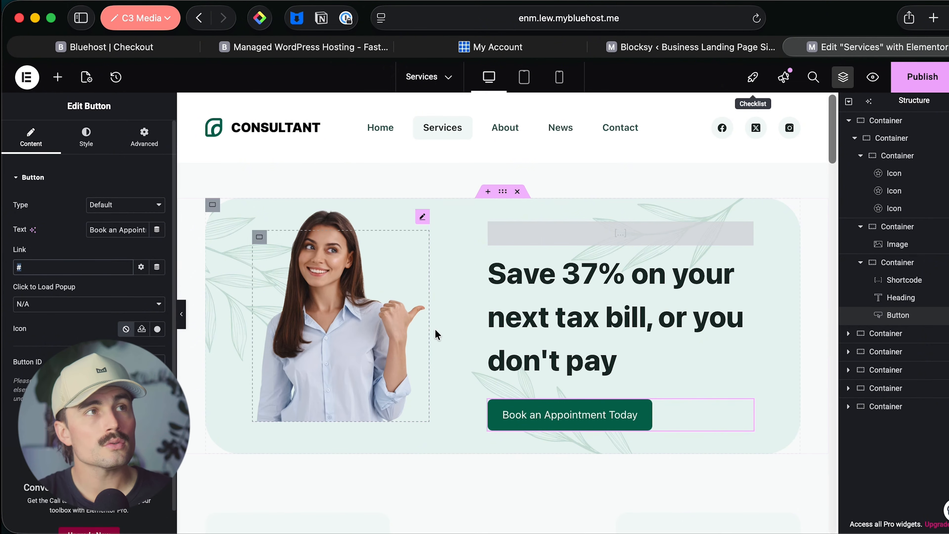
scroll(647, 324, "down", 10)
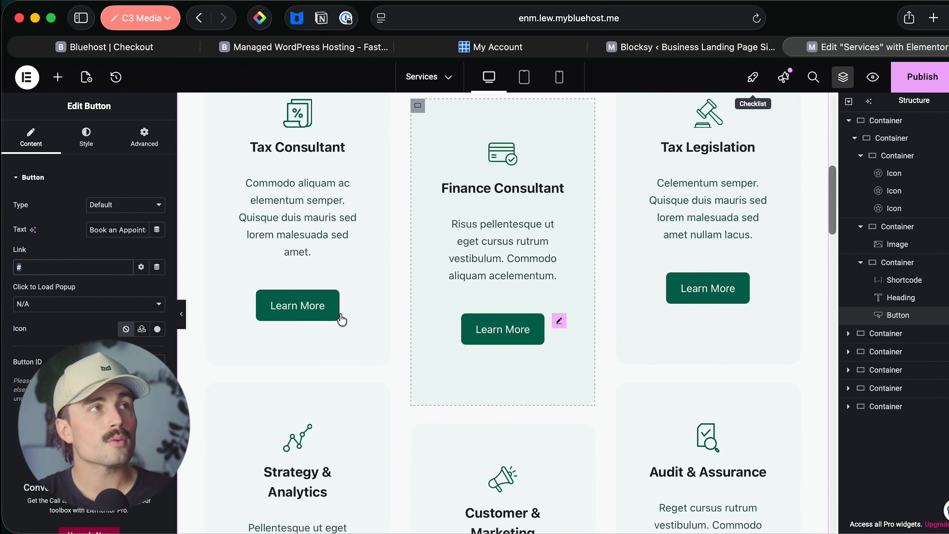
scroll(693, 409, "down", 7)
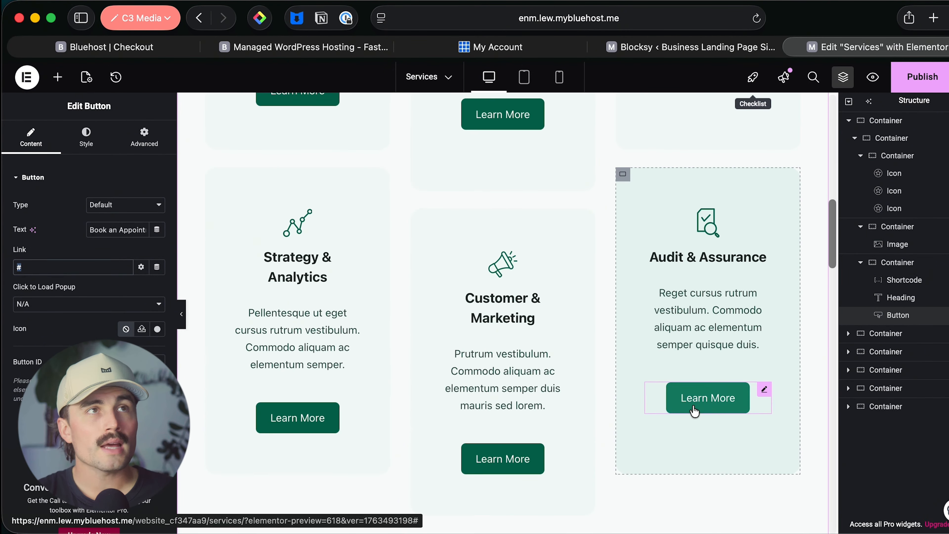
scroll(683, 410, "down", 5)
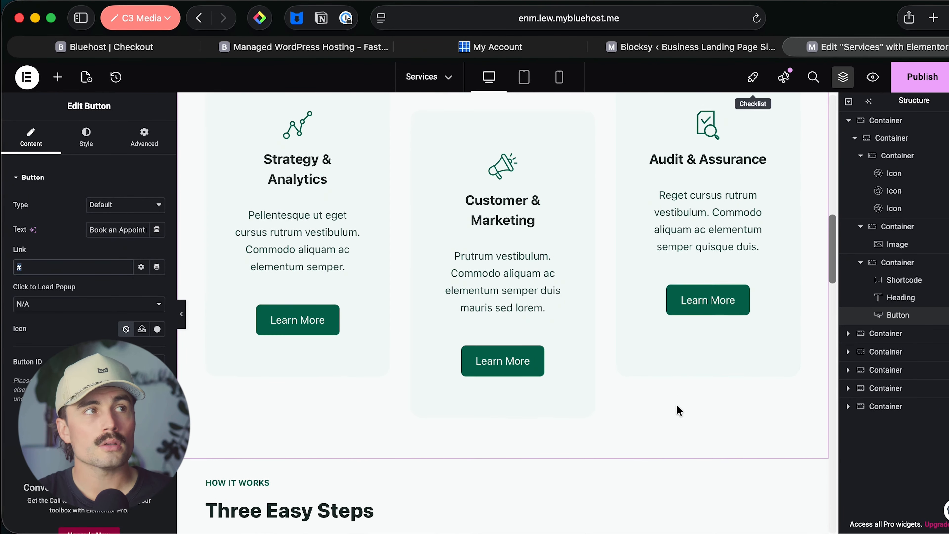
scroll(680, 410, "down", 8)
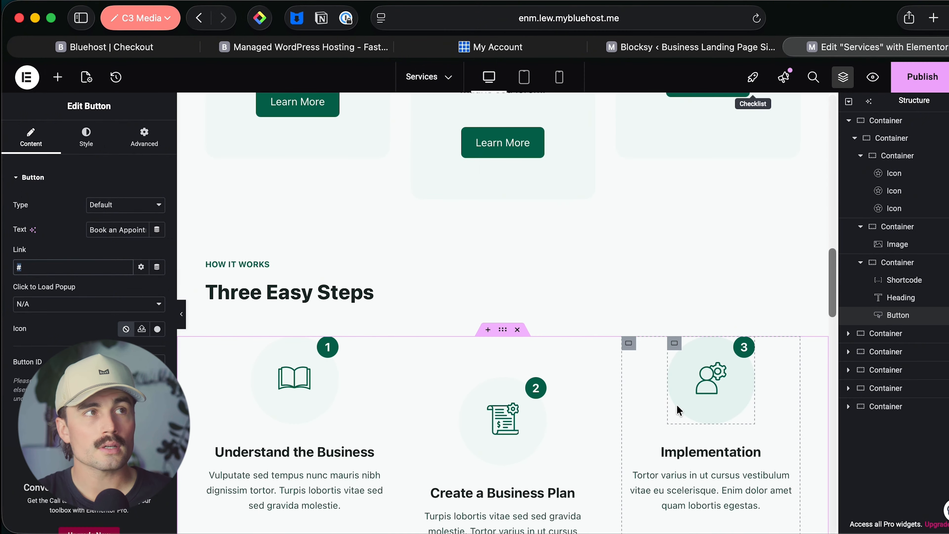
scroll(600, 436, "down", 10)
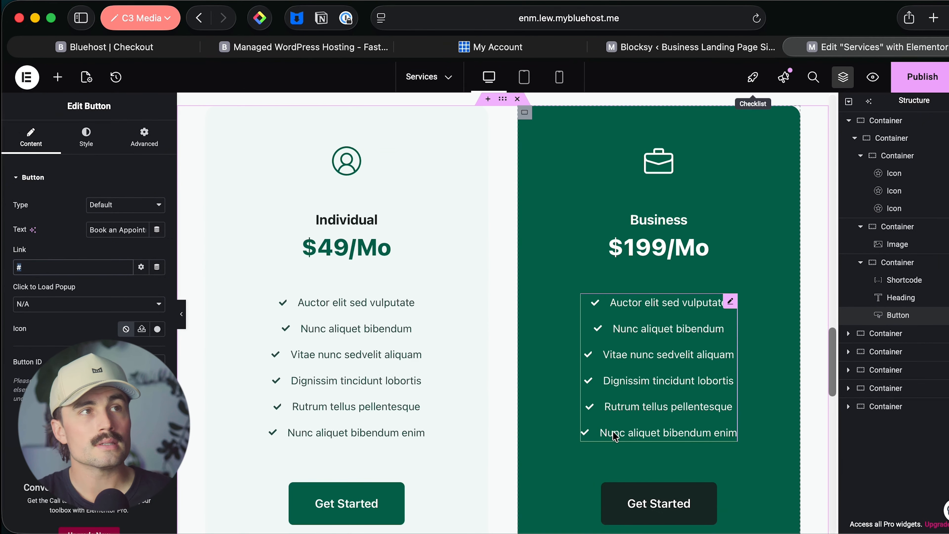
scroll(607, 430, "down", 10)
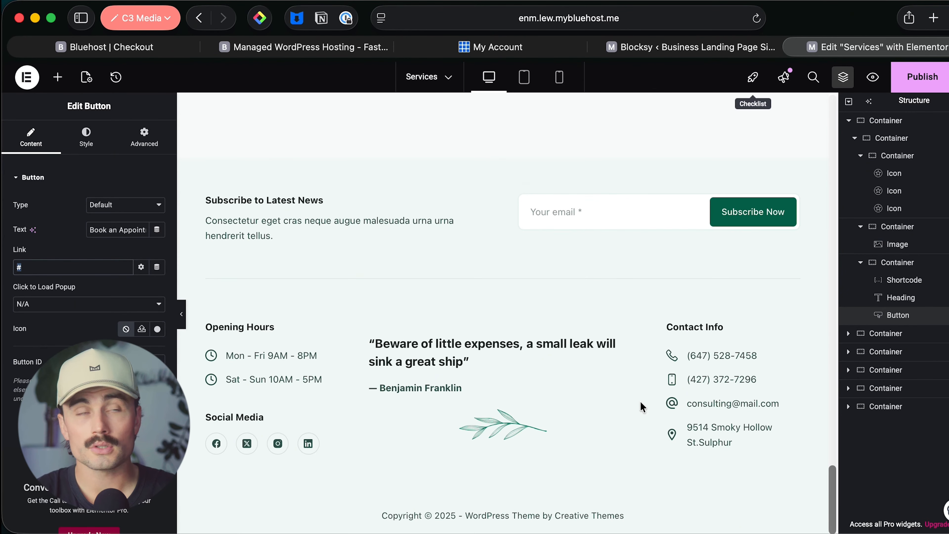
scroll(633, 298, "up", 10)
scroll(634, 300, "up", 15)
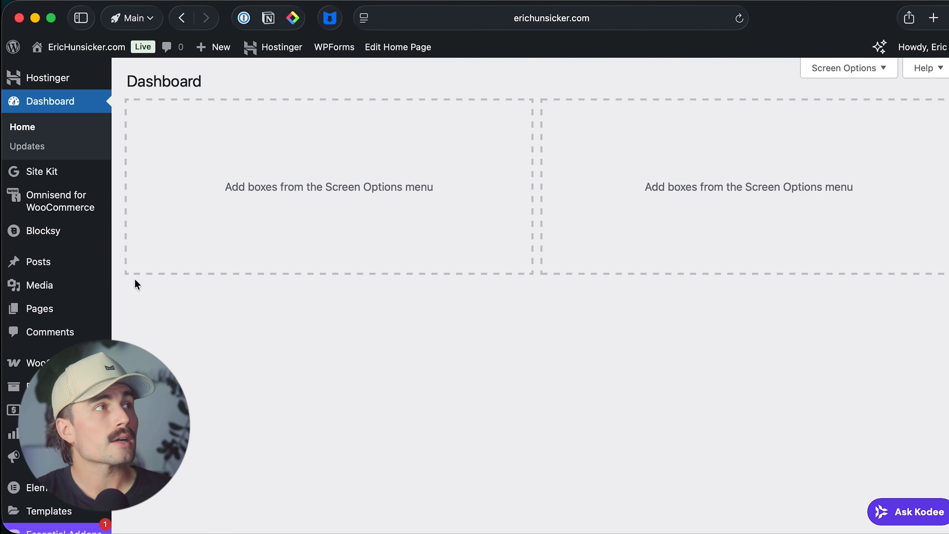
Step: Open the other WordPress site's Project Reset 2.0 page and examine its hero and call-to-action button, dismissing the discount popup
key("super+t")
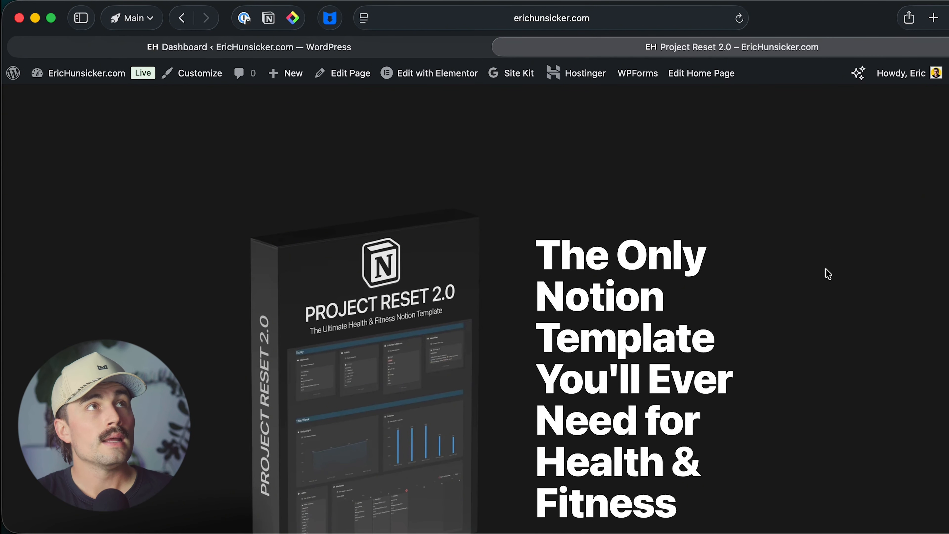
scroll(855, 216, "down", 3)
scroll(855, 215, "down", 2)
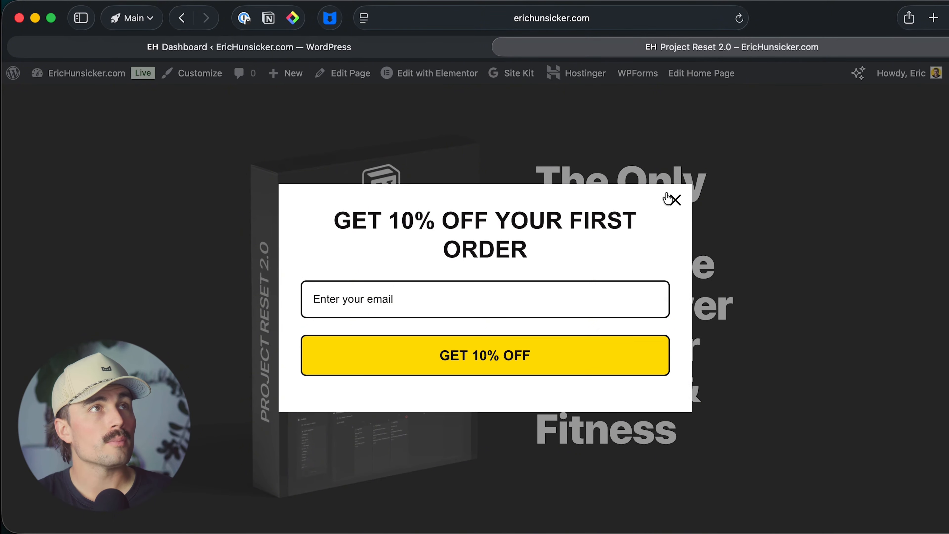
left_click(669, 198)
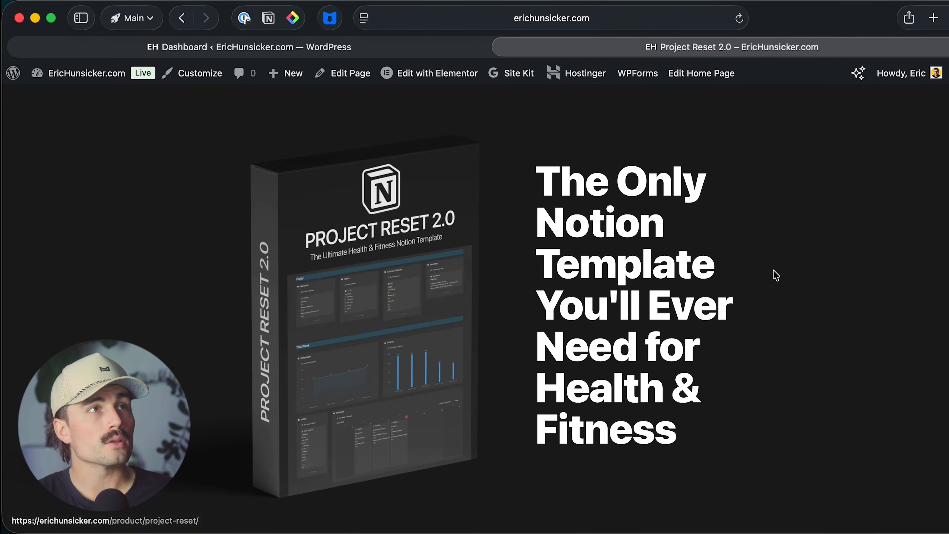
scroll(801, 278, "down", 6)
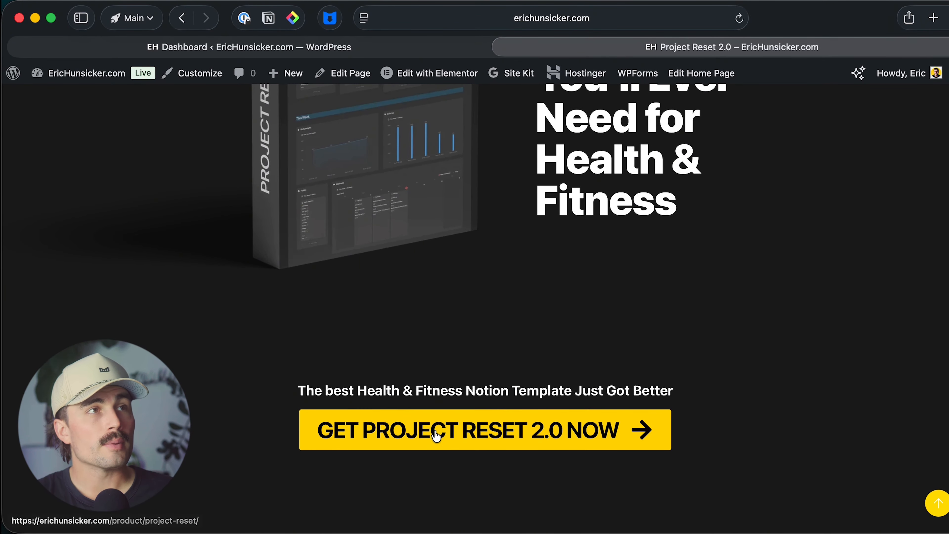
scroll(835, 352, "down", 8)
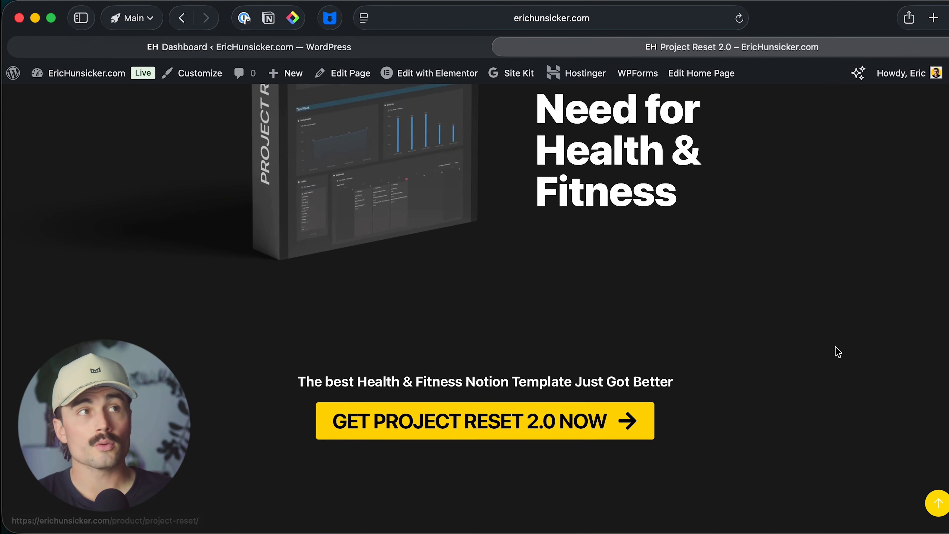
Step: Review the Project Reset 2.0 page's dashboard preview, repeated call-to-action button and What's New features, from Palm Portion Tracking to PR Tracking
scroll(837, 353, "down", 4)
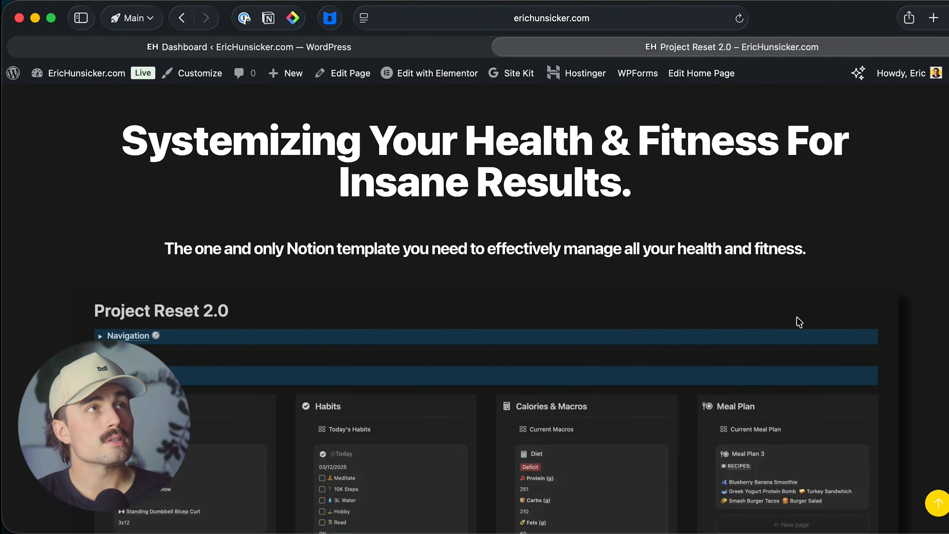
scroll(594, 359, "down", 19)
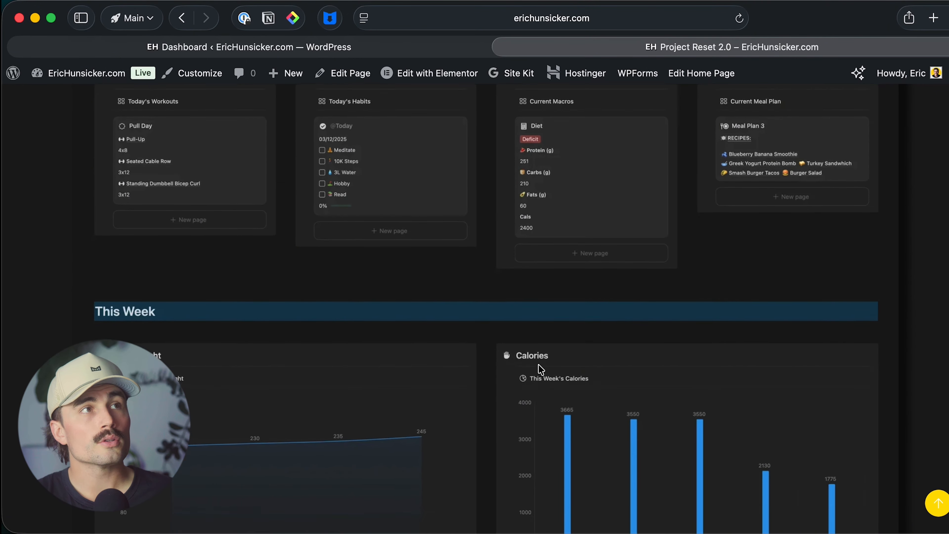
scroll(541, 368, "down", 14)
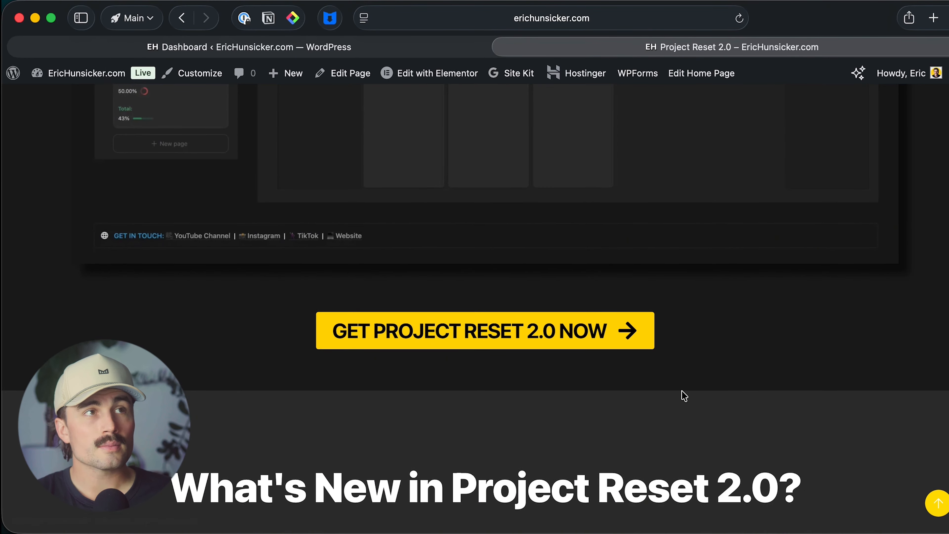
scroll(798, 396, "down", 6)
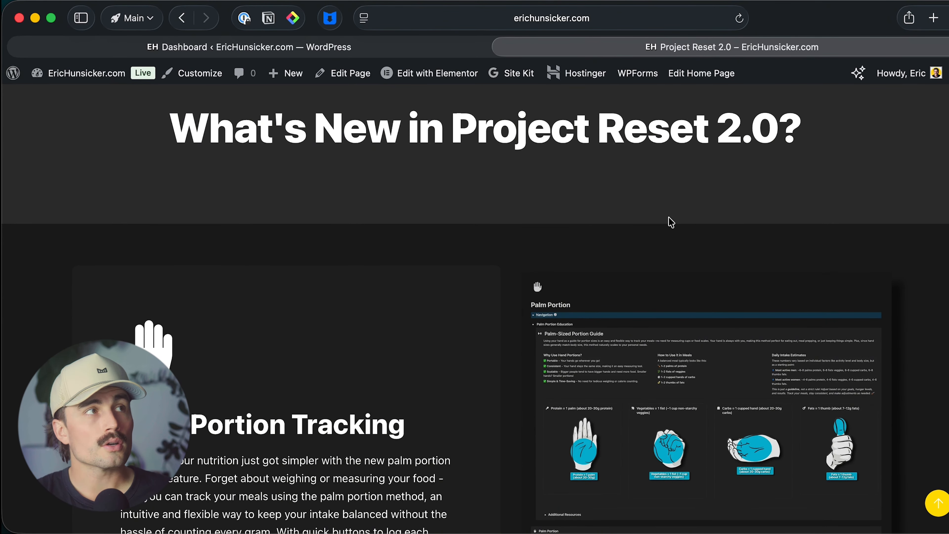
scroll(672, 222, "down", 2)
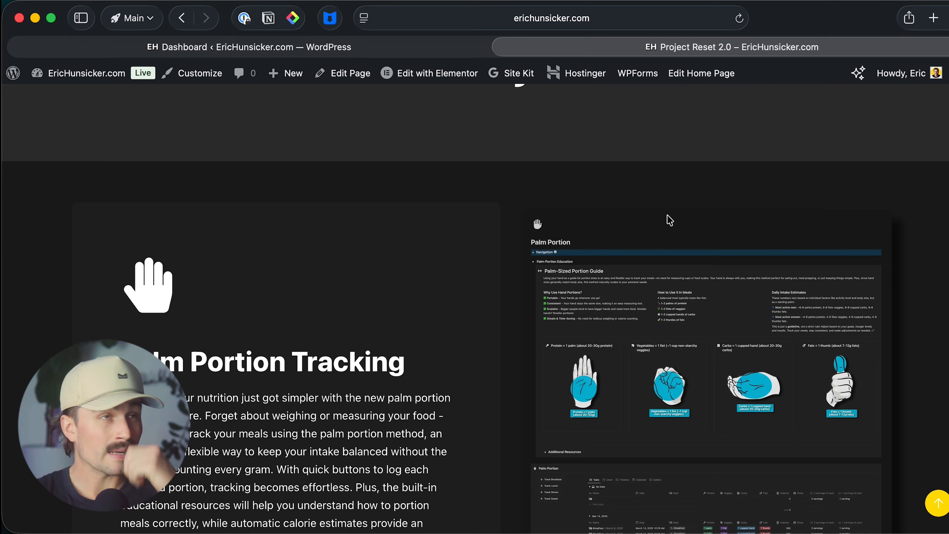
scroll(670, 221, "down", 20)
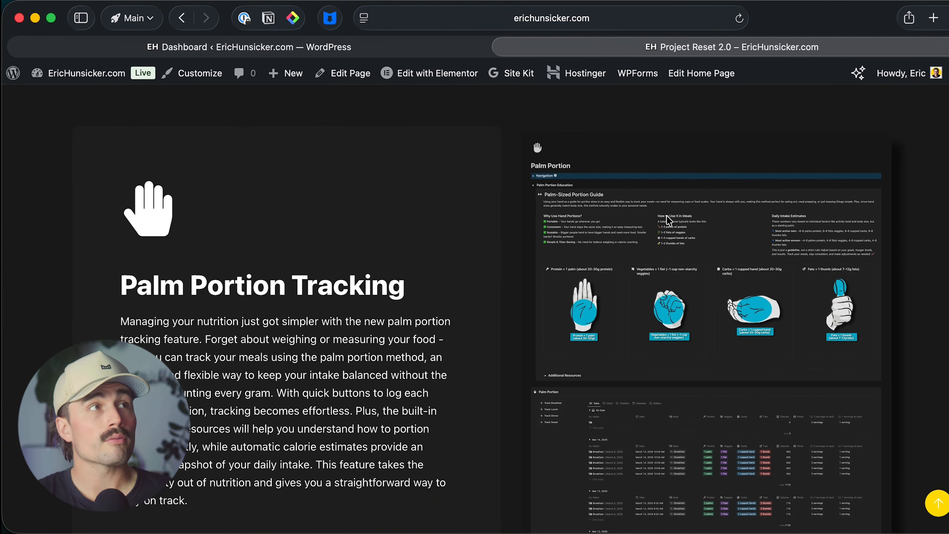
scroll(669, 223, "down", 20)
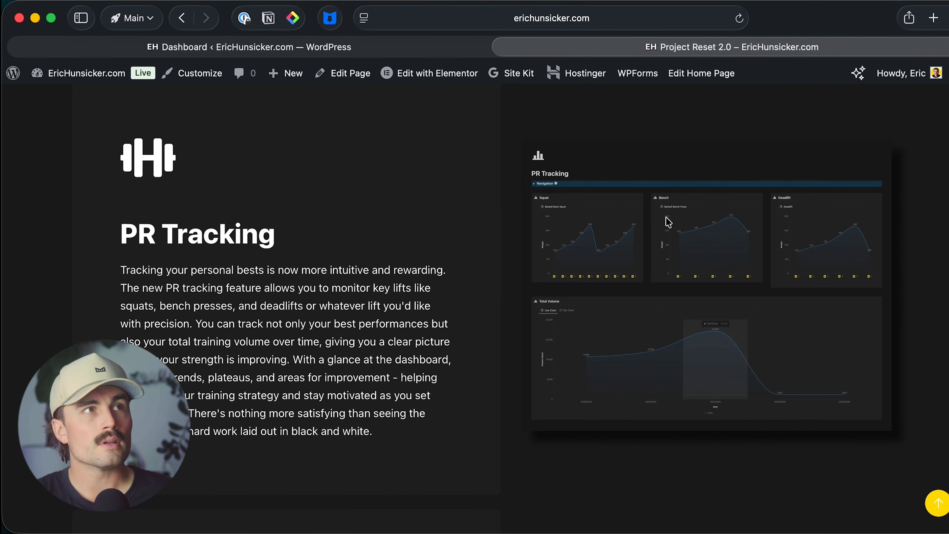
Step: Examine the remaining landing page sections: Major Updates, Core Features, the benefit cards, the frequently asked questions and the creator's bio
scroll(668, 220, "down", 6)
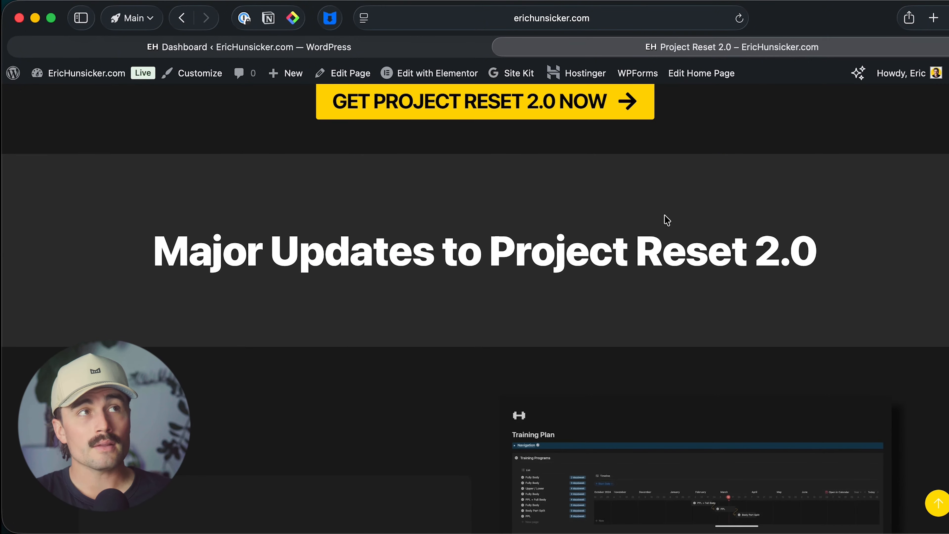
scroll(667, 219, "down", 5)
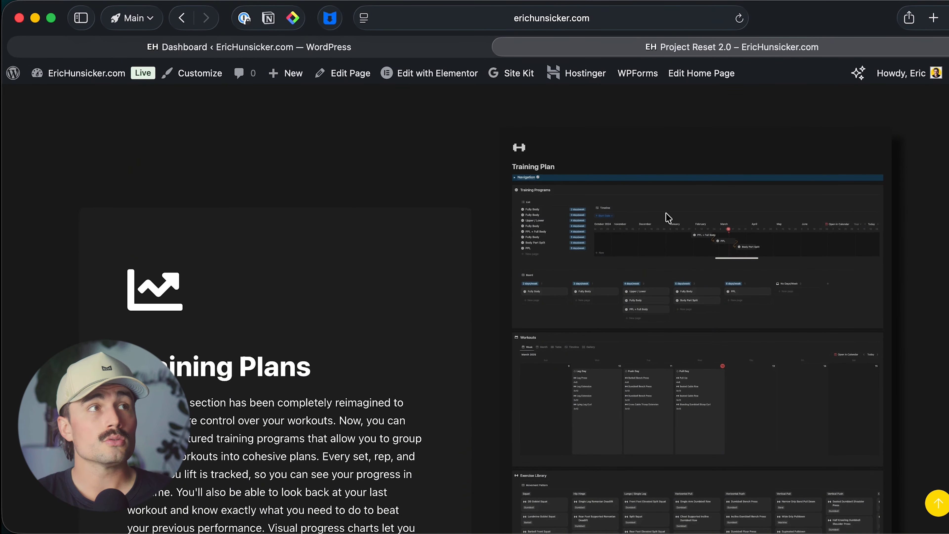
scroll(667, 218, "down", 4)
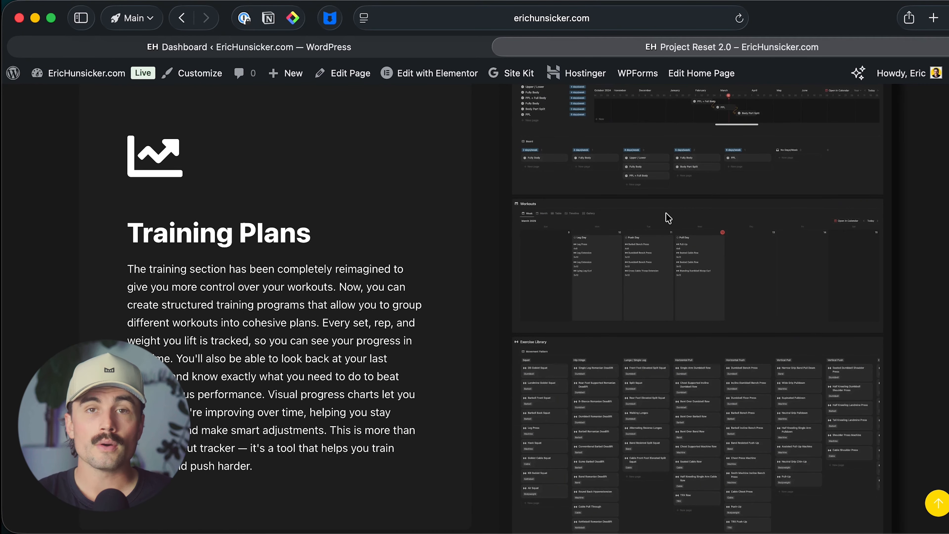
scroll(668, 218, "down", 20)
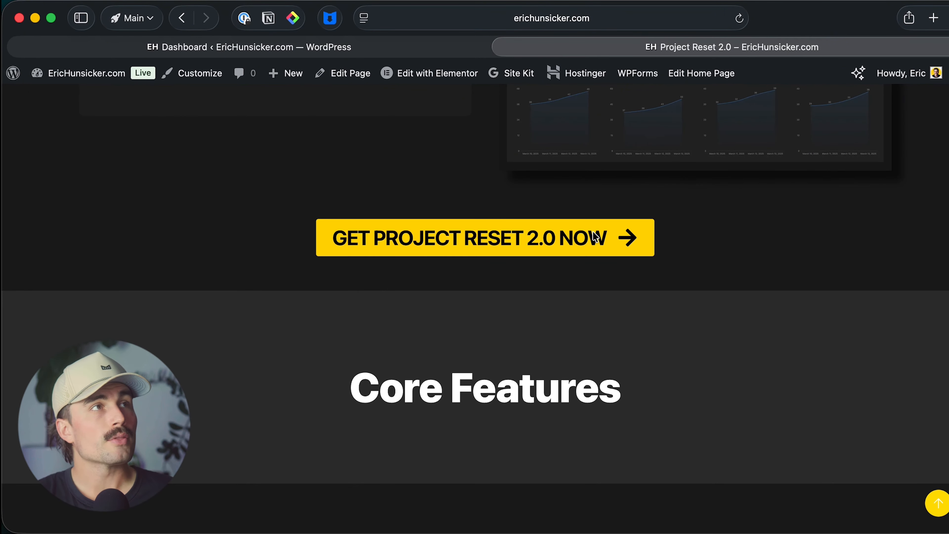
scroll(599, 316, "down", 20)
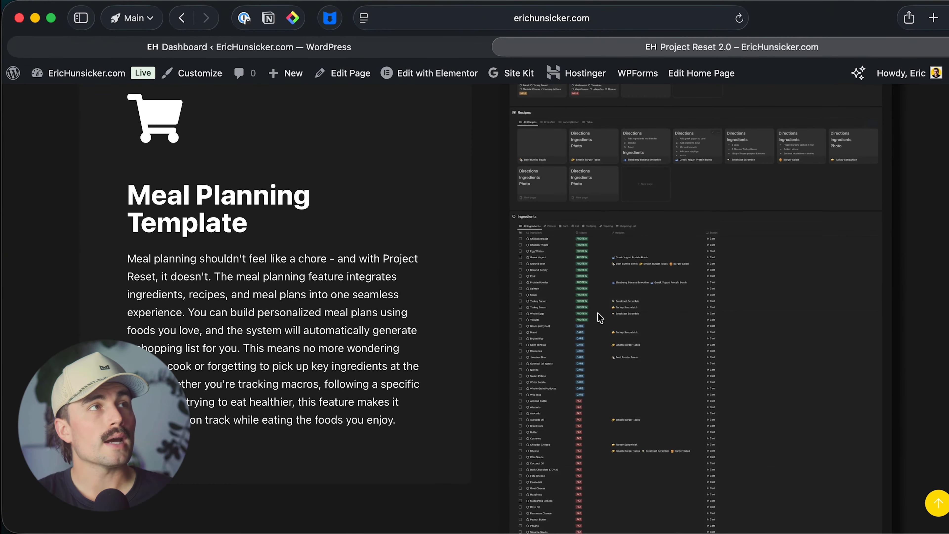
scroll(600, 318, "down", 20)
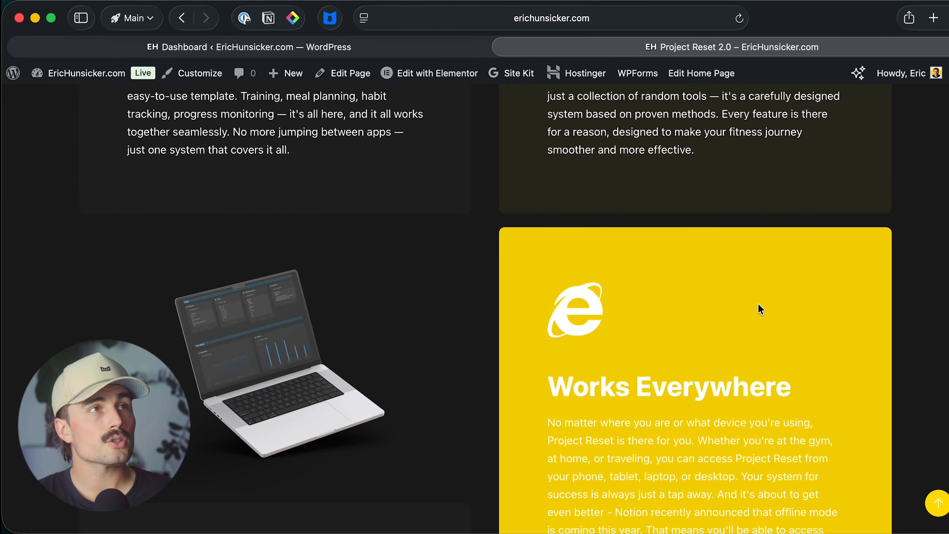
scroll(192, 320, "down", 15)
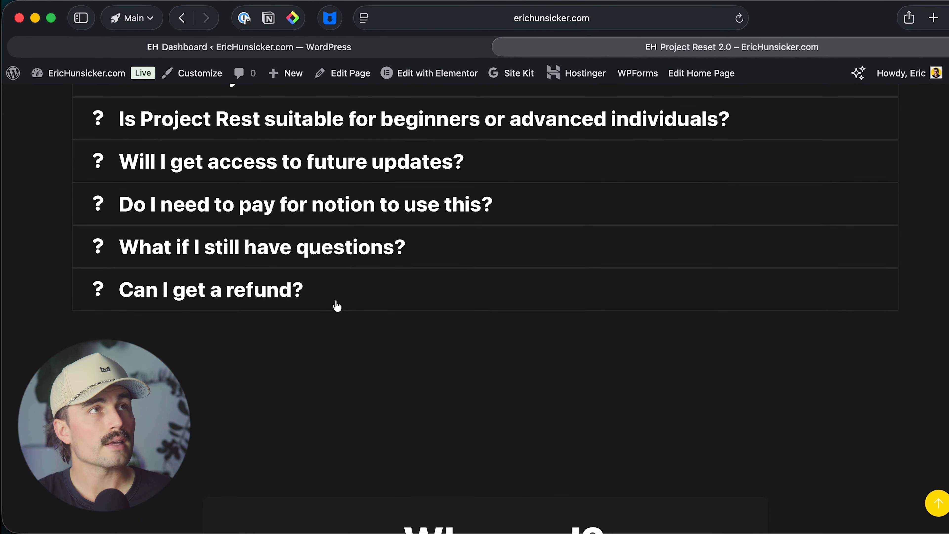
scroll(397, 313, "down", 10)
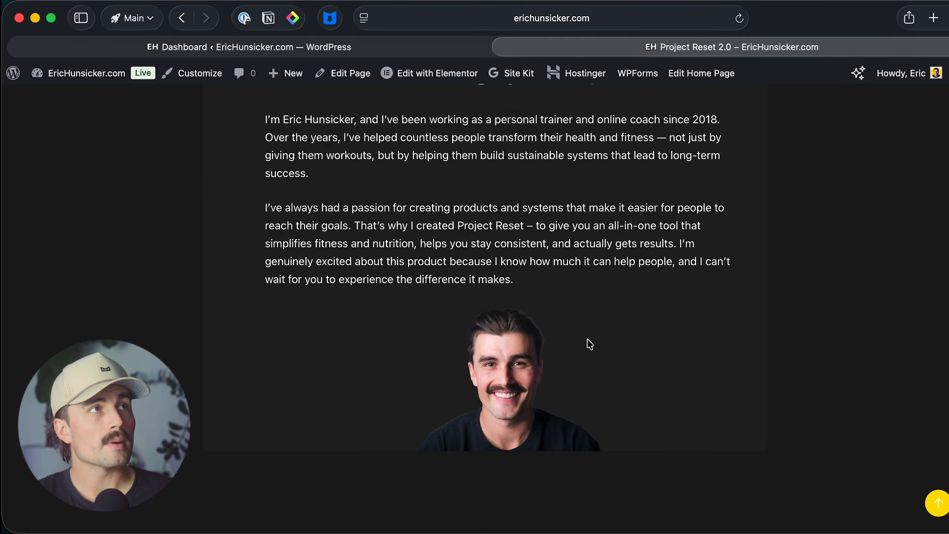